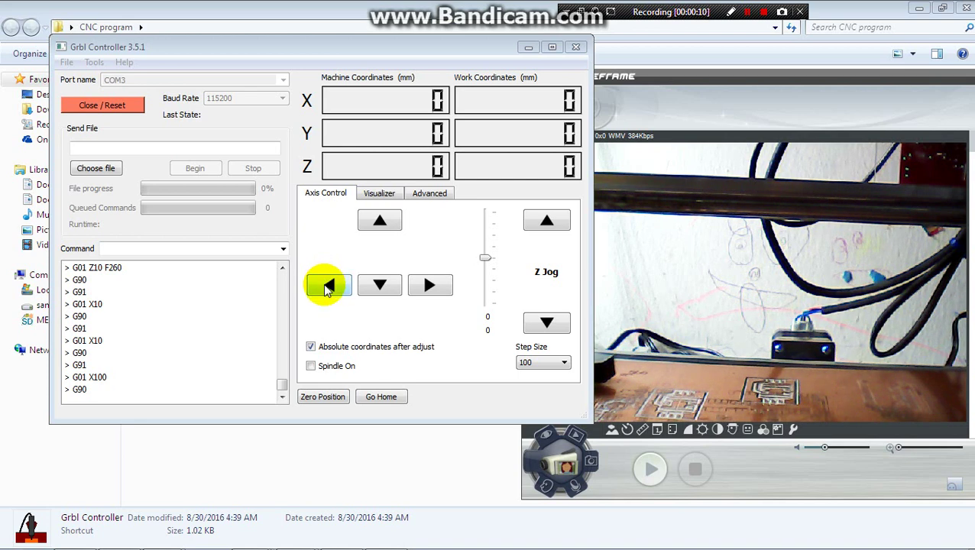
- Jog the machine's X axis by -100 mm twice
{"action": "left_click", "coordinate": [329, 284]}
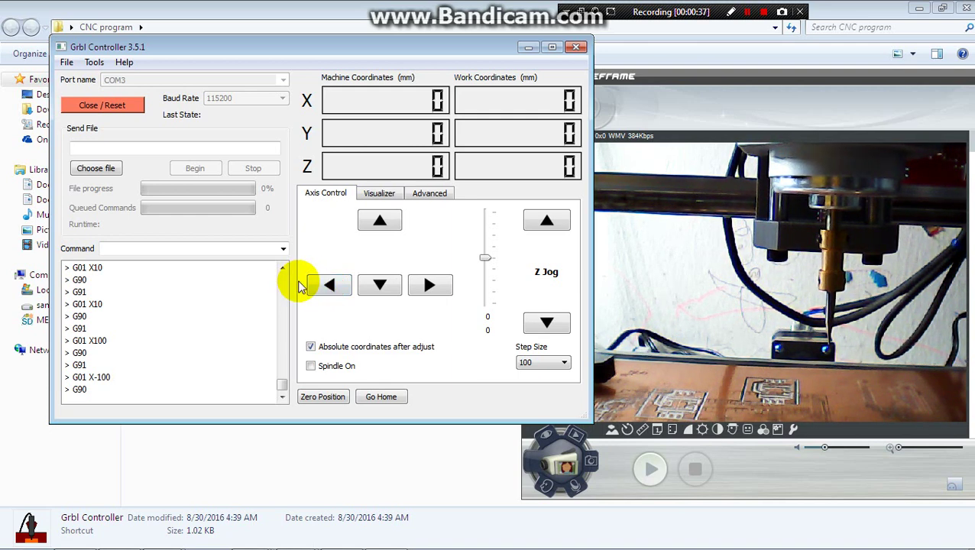
{"action": "left_click", "coordinate": [323, 284]}
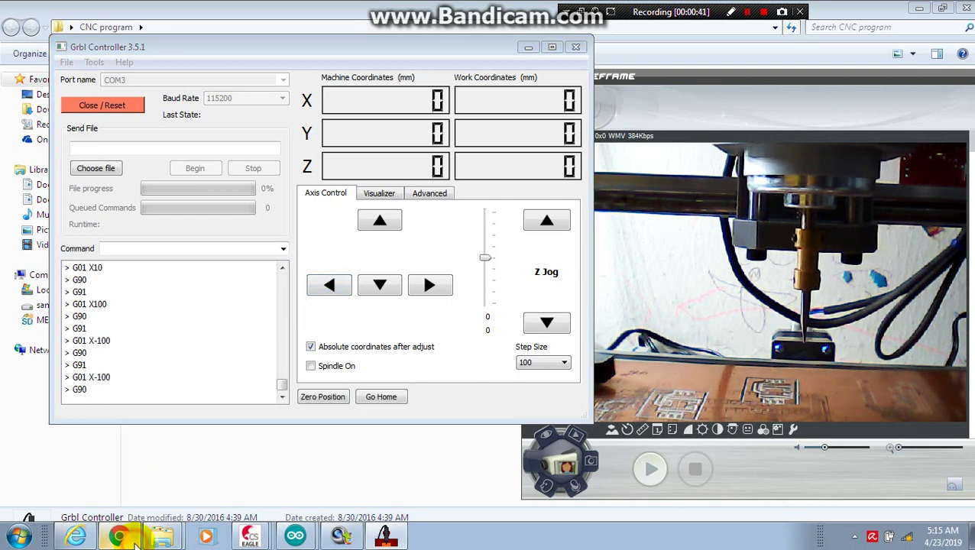
- Switch to Chrome and examine the invert mask table above the $3 direction port section of the Grbl wiki
{"action": "left_click", "coordinate": [213, 309]}
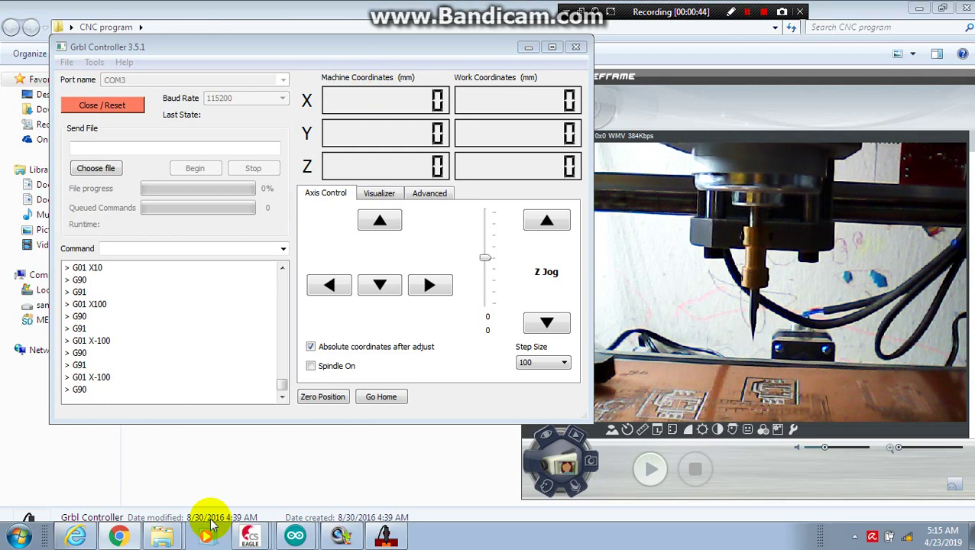
{"action": "mouse_move", "coordinate": [120, 539]}
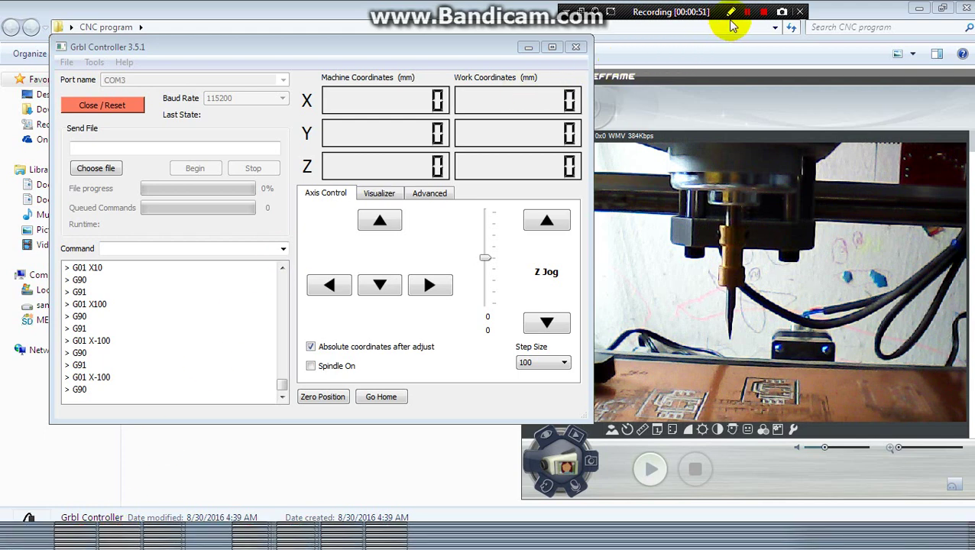
{"action": "key", "text": "alt+Tab"}
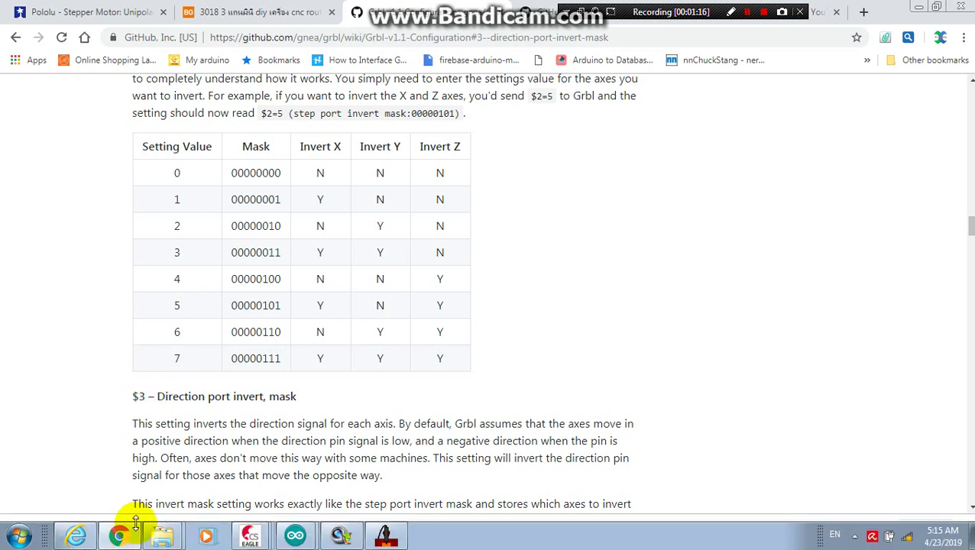
- Switch to Grbl Controller, list the controller settings with $$ and locate the $3 entry in the log
{"action": "left_click", "coordinate": [383, 537]}
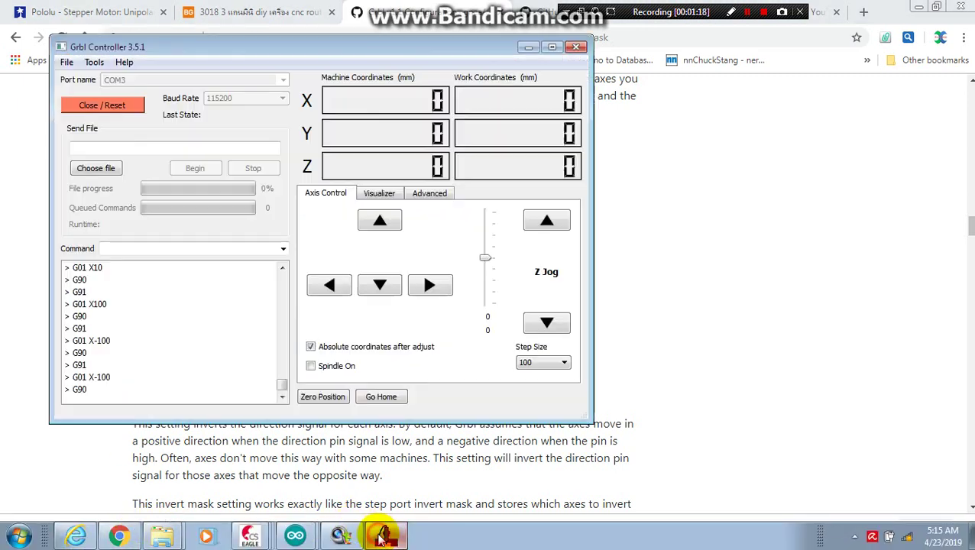
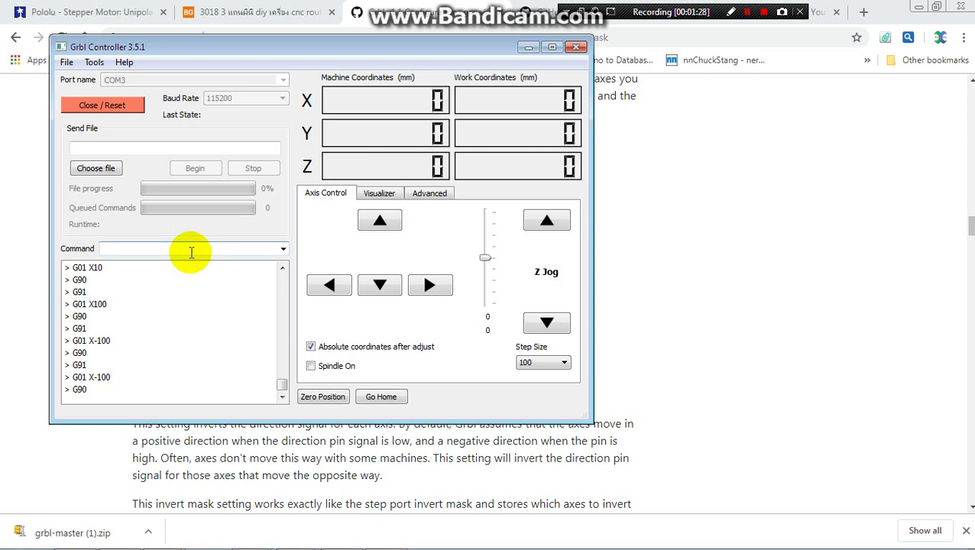
{"action": "left_click", "coordinate": [123, 62]}
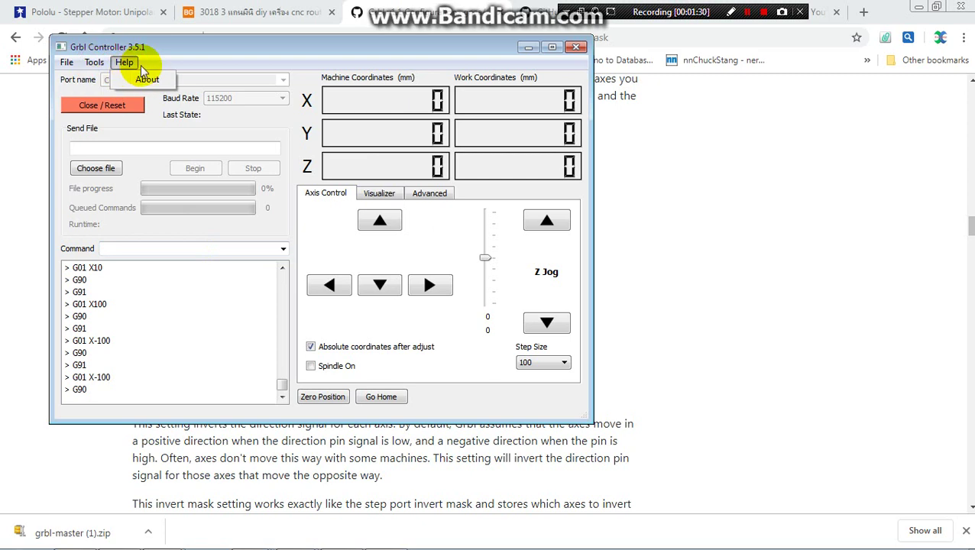
{"action": "left_click", "coordinate": [175, 53]}
{"action": "left_click", "coordinate": [163, 247]}
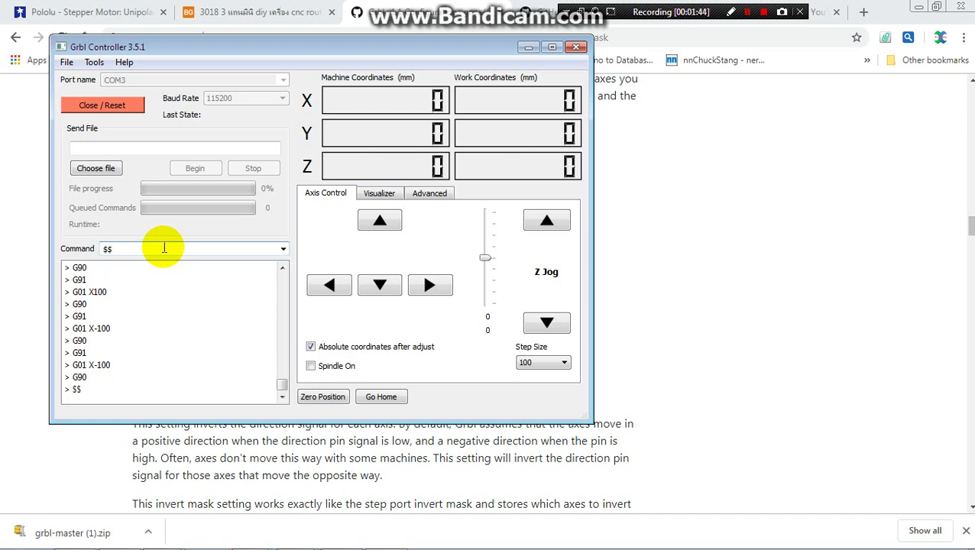
{"action": "left_click", "coordinate": [731, 12]}
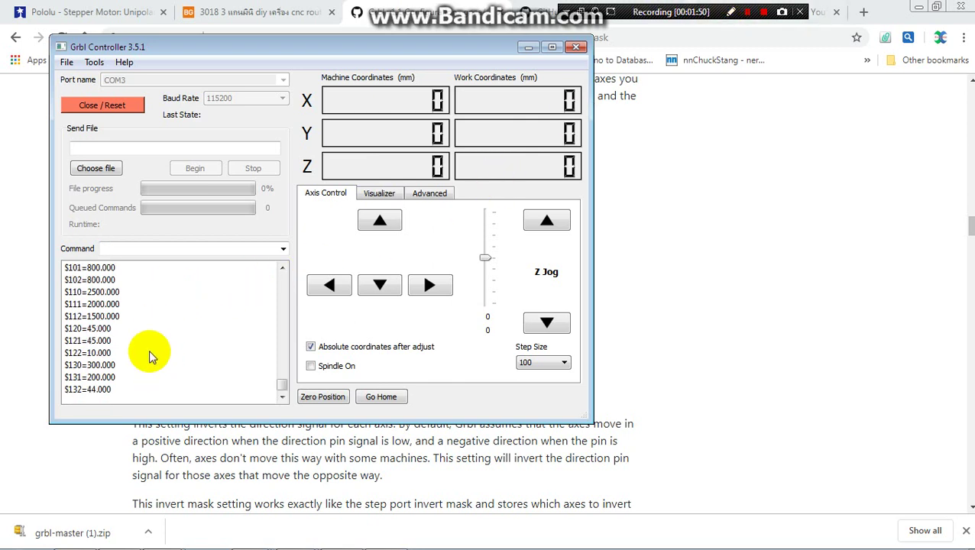
{"action": "left_click", "coordinate": [281, 268]}
{"action": "left_click_drag", "start_coordinate": [281, 268], "coordinate": [281, 268]}
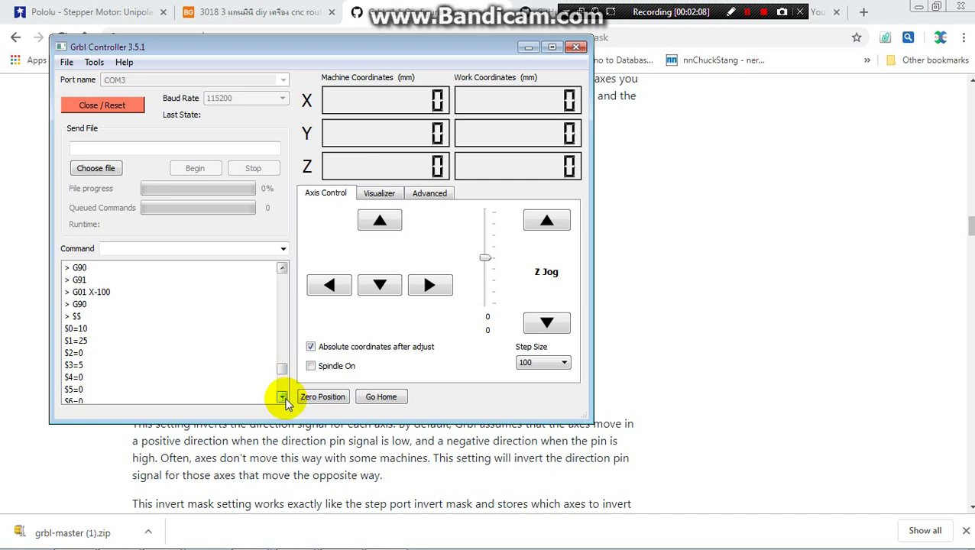
- Set the direction port invert mask with the command $3=0
{"action": "left_click", "coordinate": [201, 253]}
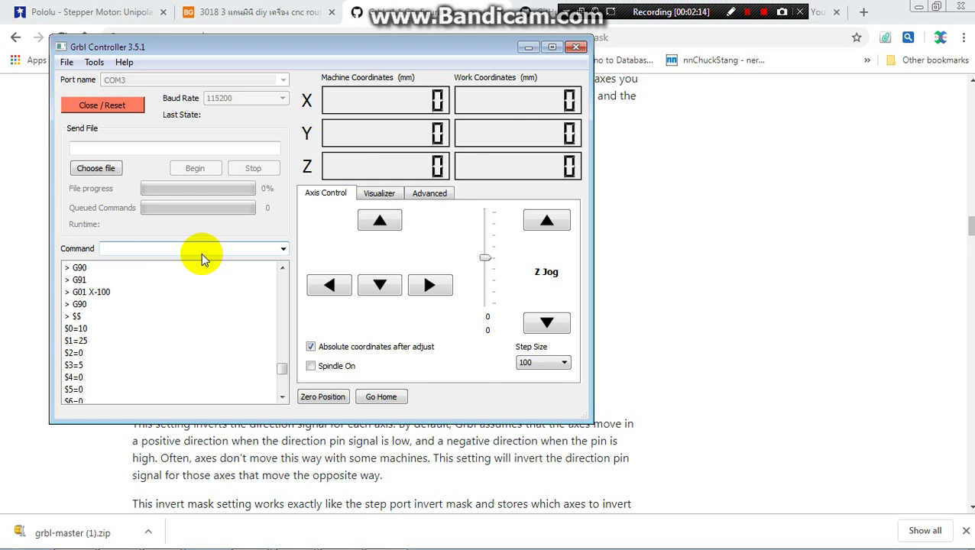
{"action": "type", "text": "$3=0"}
{"action": "key", "text": "Return"}
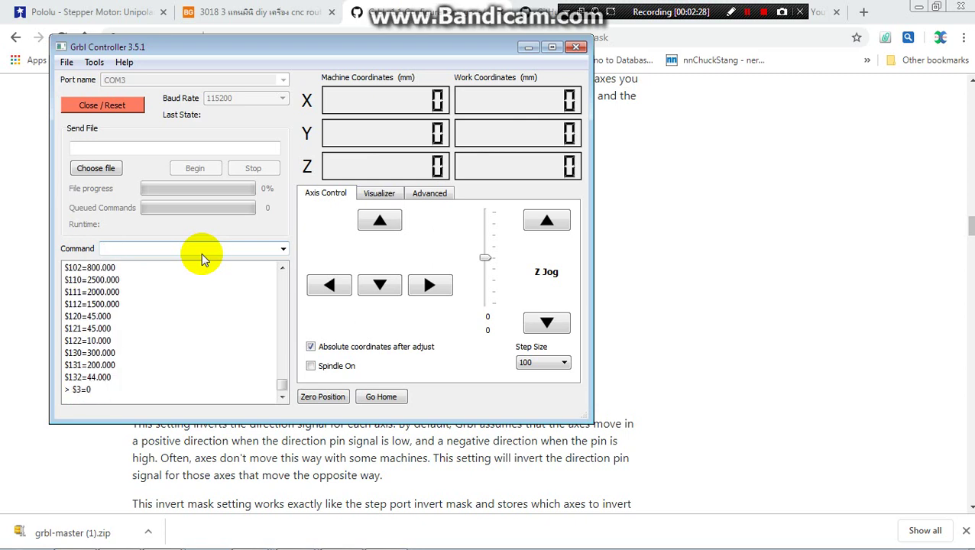
- With the webcam view shown, test the axis directions by jogging X by -100 mm and Z by 10 mm, using step size 10 for Z
{"action": "left_click", "coordinate": [339, 538]}
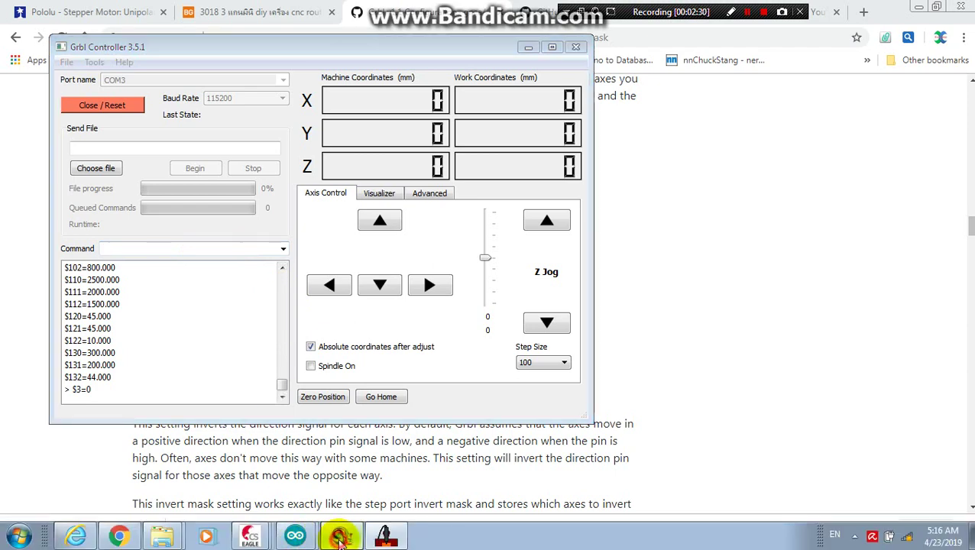
{"action": "left_click", "coordinate": [338, 287]}
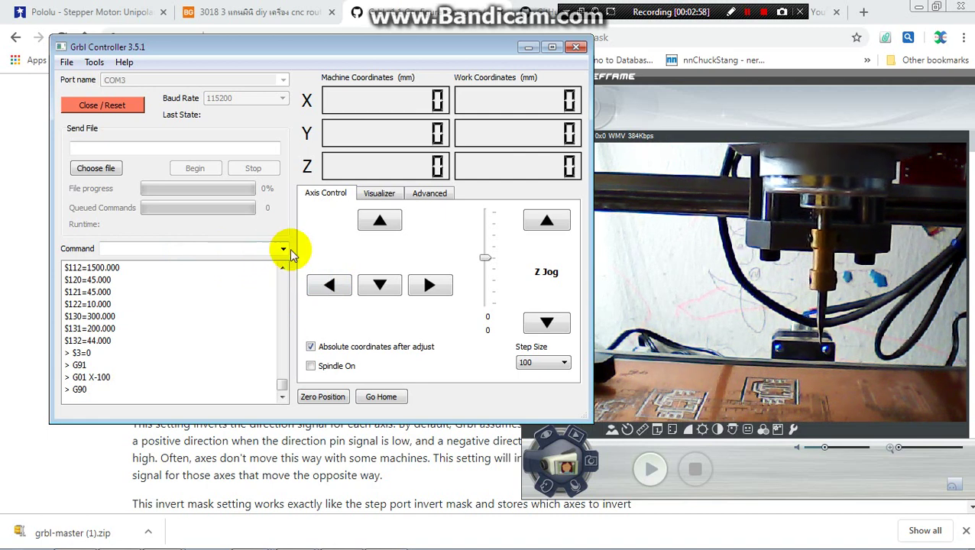
{"action": "left_click", "coordinate": [566, 364]}
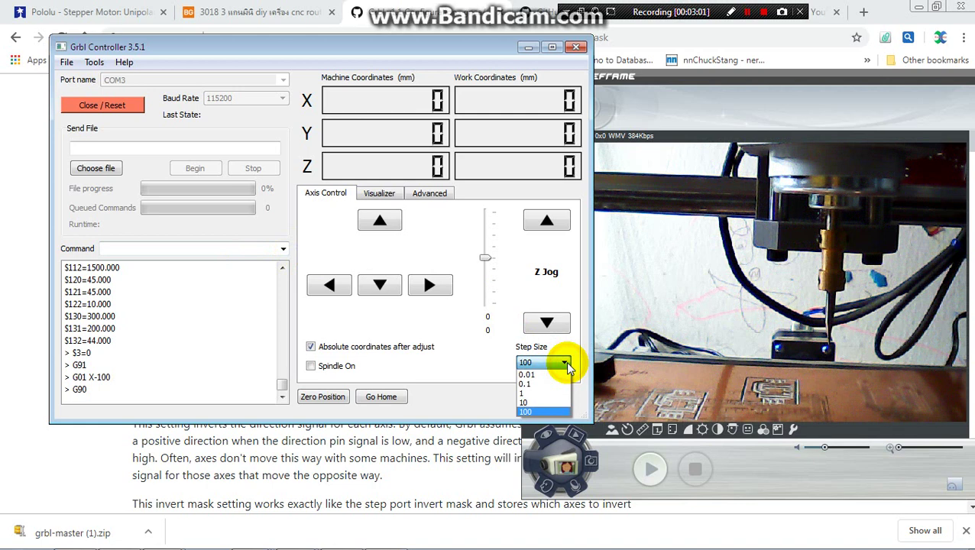
{"action": "left_click", "coordinate": [530, 403]}
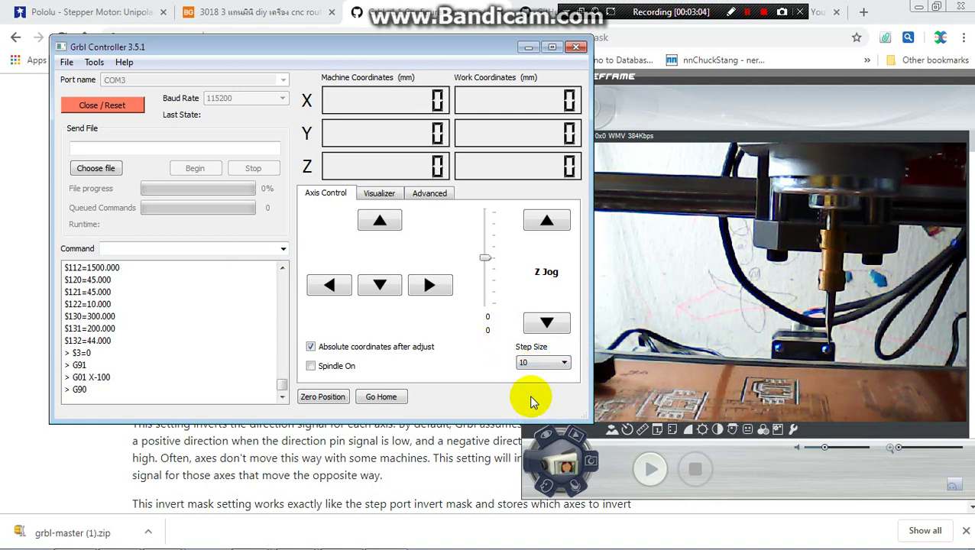
{"action": "left_click", "coordinate": [545, 226]}
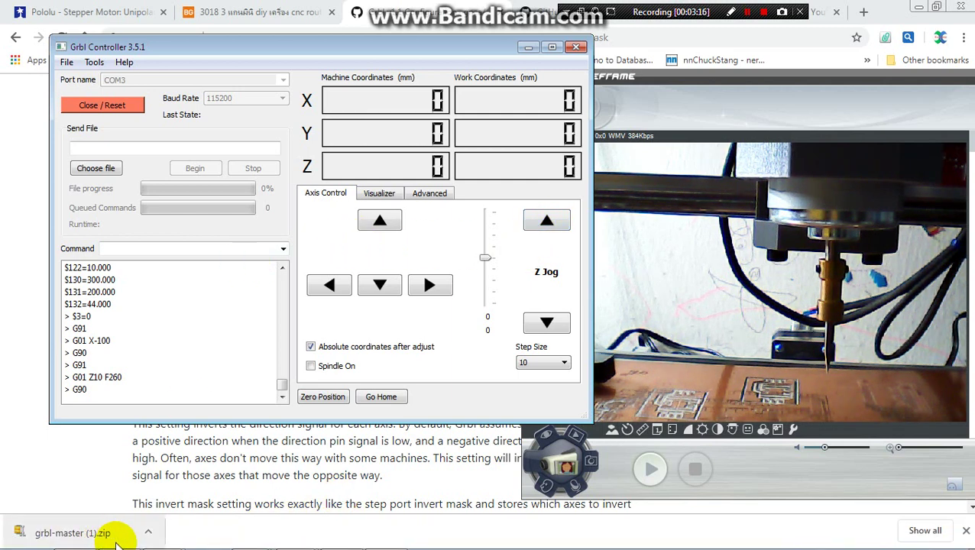
- Check the axis inversion combinations in the mask table of the Grbl wiki in Chrome
{"action": "left_click", "coordinate": [107, 490]}
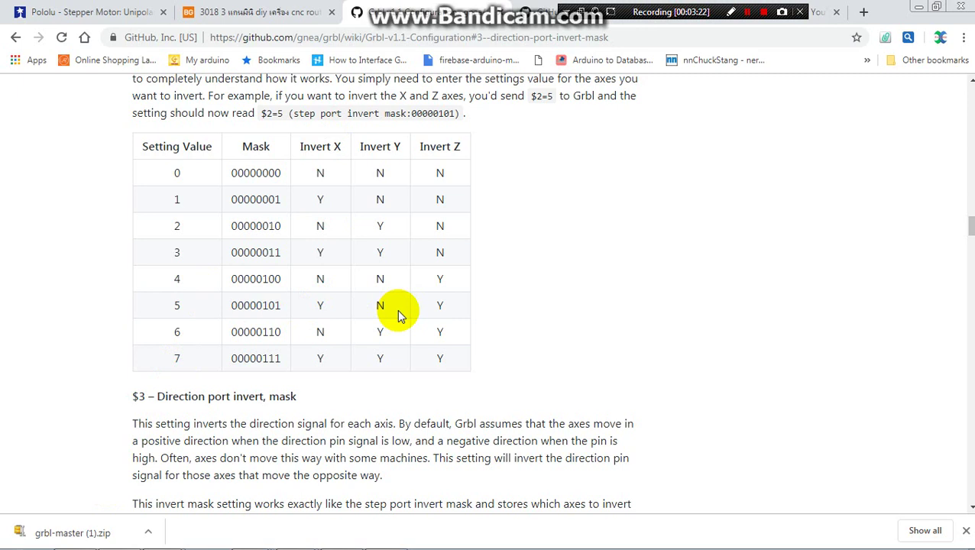
{"action": "mouse_move", "coordinate": [191, 546]}
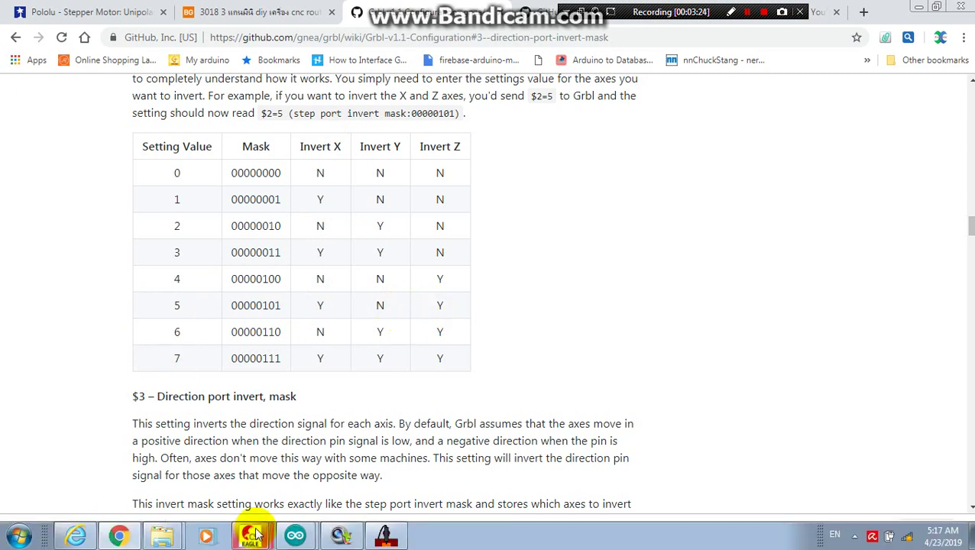
- Switch to Grbl Controller with the webcam view shown and test the Y axis by jogging it 10 mm and back -10 mm
{"action": "left_click", "coordinate": [386, 537]}
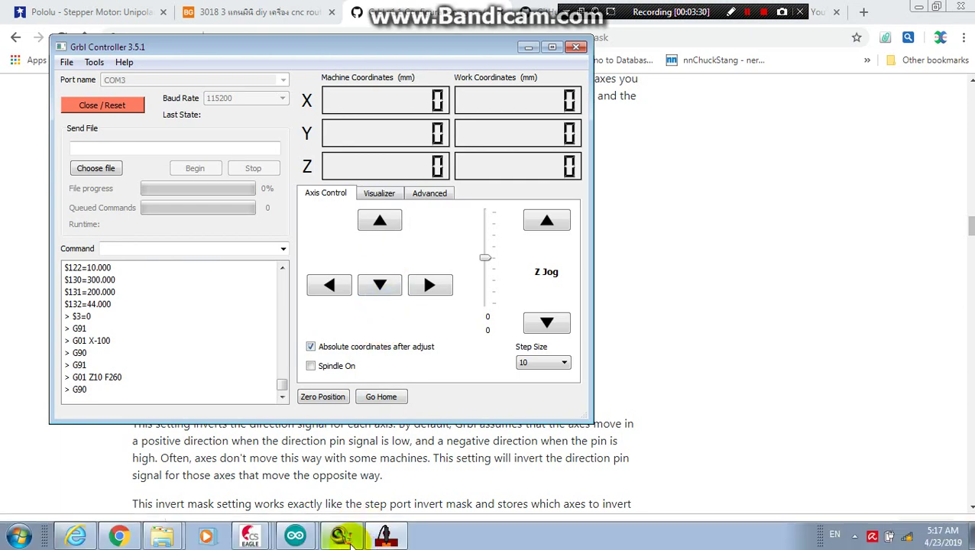
{"action": "left_click", "coordinate": [344, 536]}
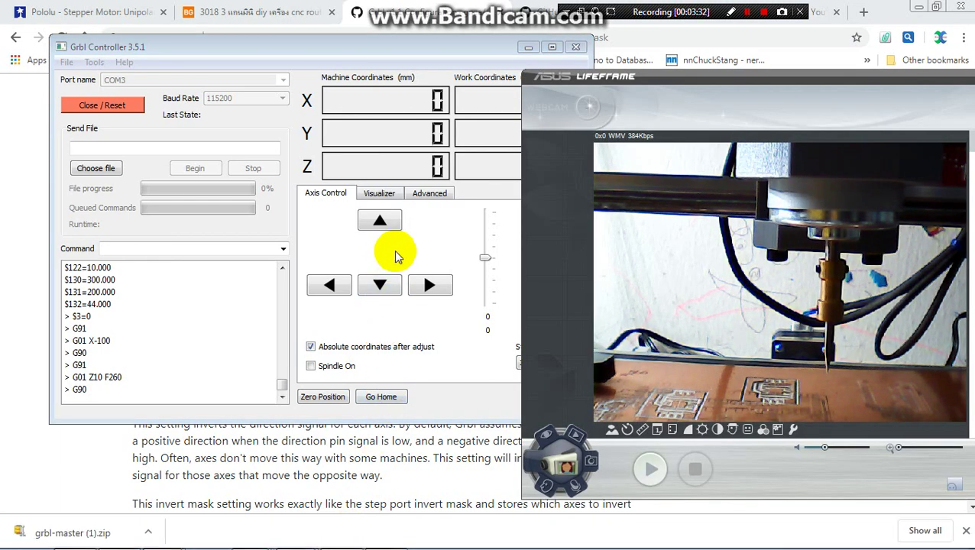
{"action": "left_click", "coordinate": [382, 223]}
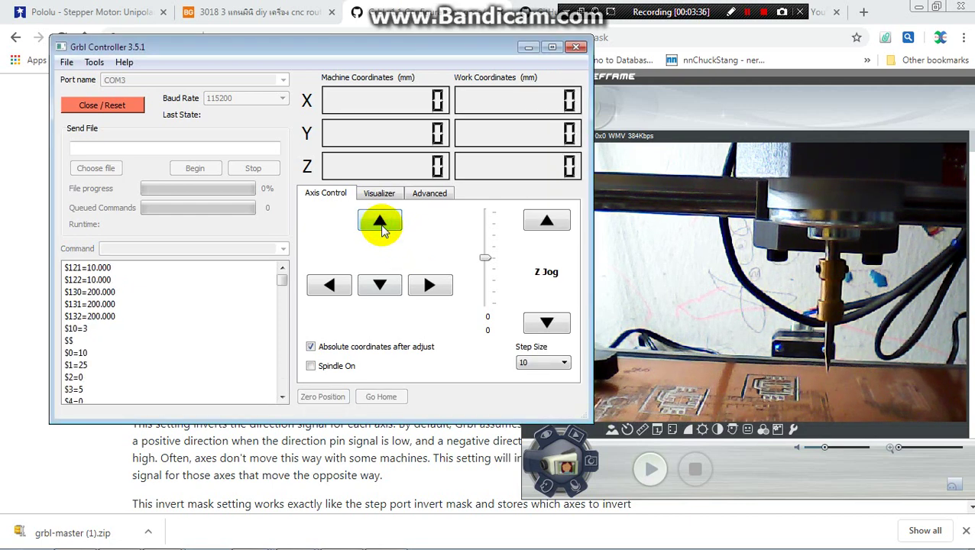
{"action": "left_click", "coordinate": [380, 221]}
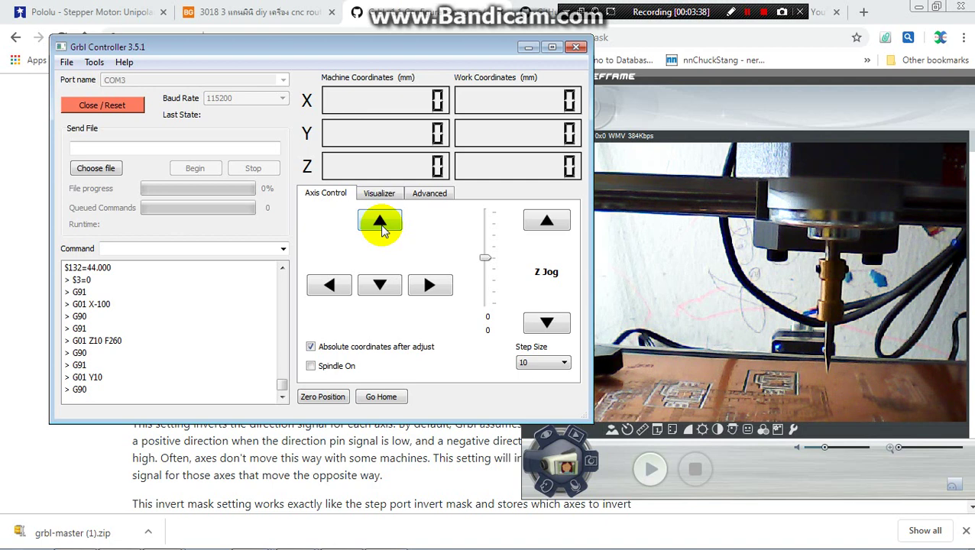
{"action": "left_click", "coordinate": [380, 286]}
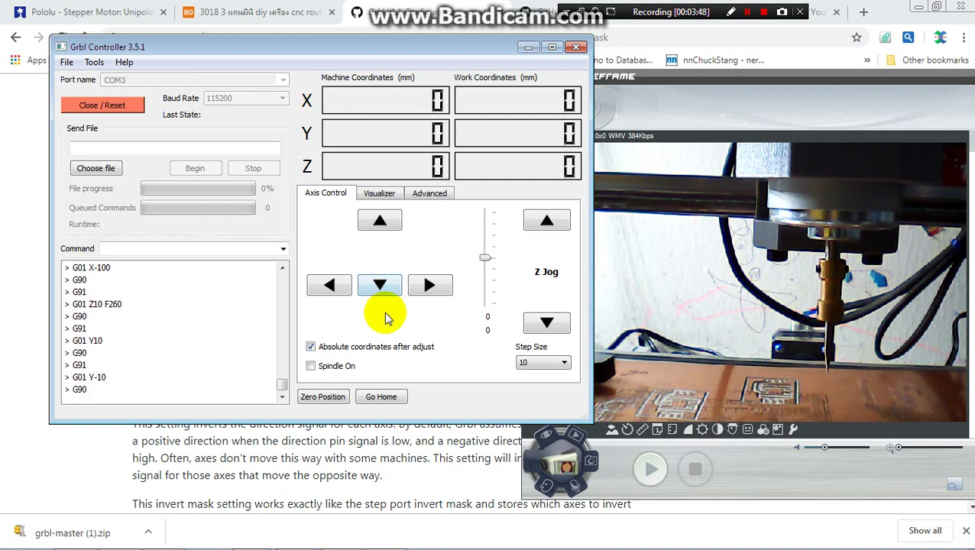
- Switch to Chrome and look up the setting value that matches the axes needing inversion
{"action": "mouse_move", "coordinate": [222, 544]}
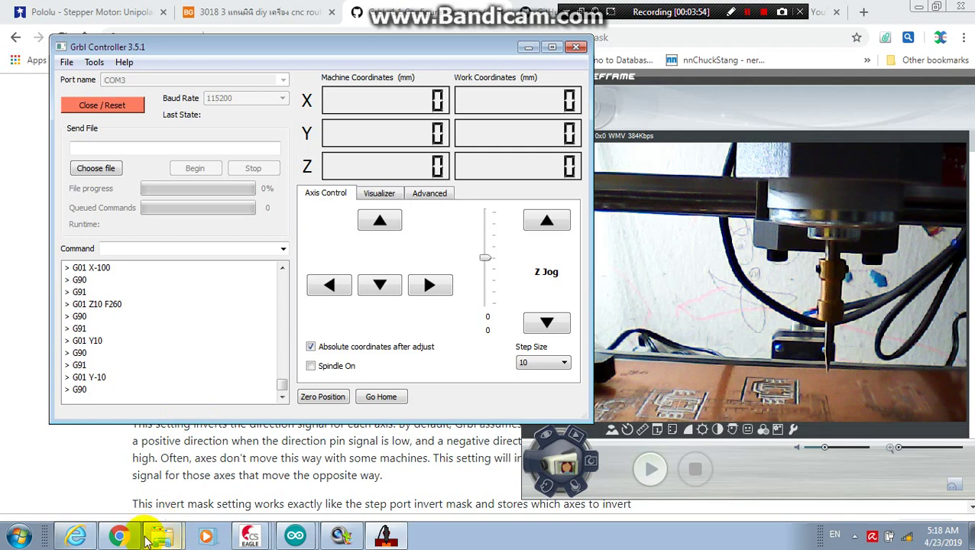
{"action": "mouse_move", "coordinate": [123, 537]}
{"action": "left_click", "coordinate": [140, 503]}
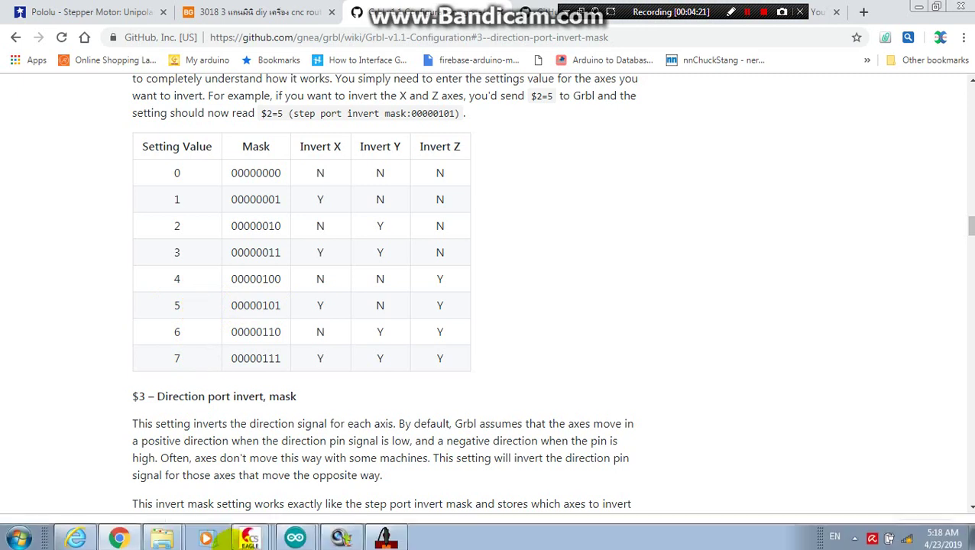
- In Grbl Controller, set the direction port invert mask with $3=5, then list the settings with $$ and select the $3 entry
{"action": "left_click", "coordinate": [384, 537]}
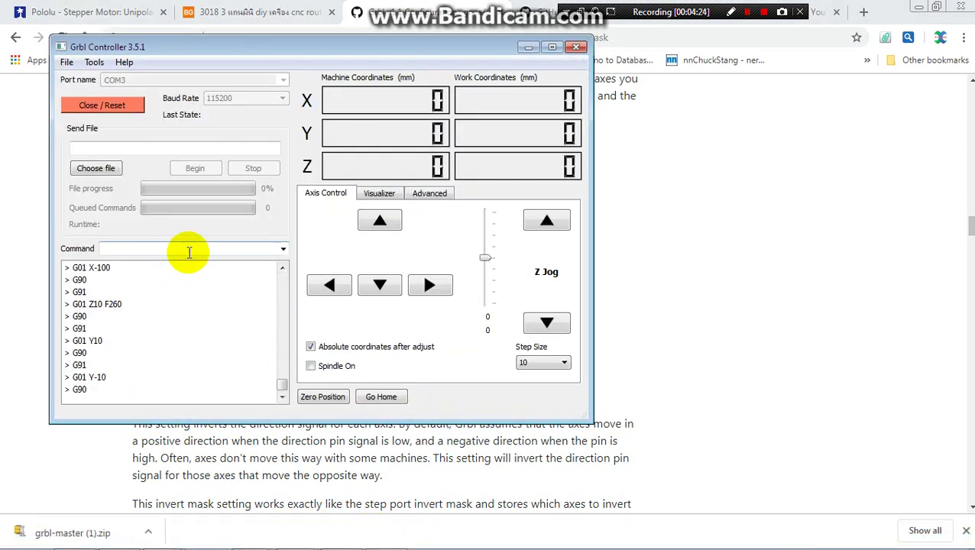
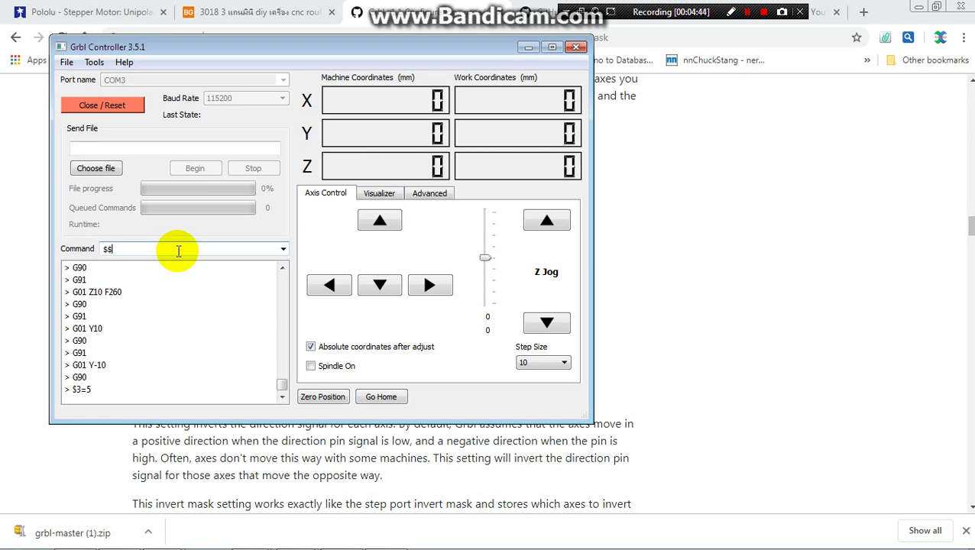
{"action": "key", "text": "Return"}
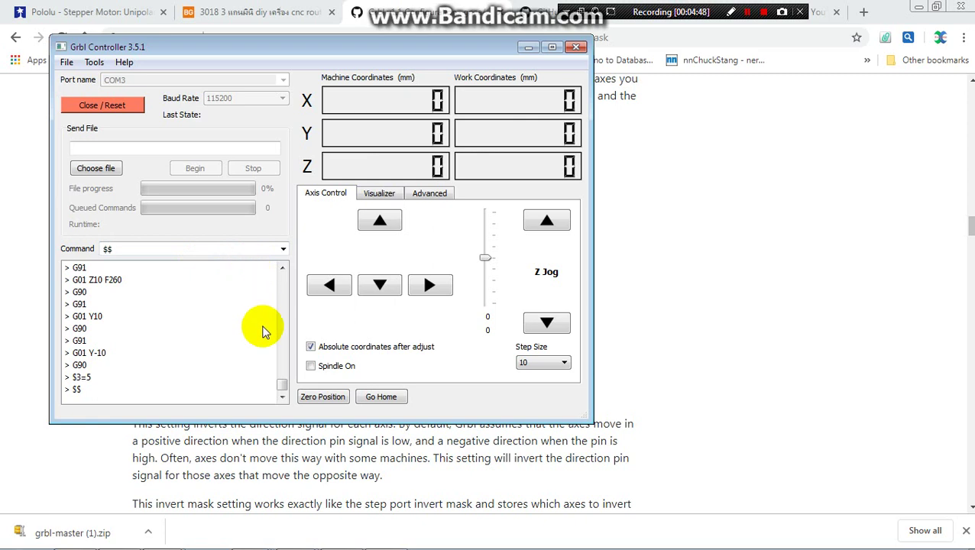
{"action": "left_click", "coordinate": [282, 269]}
{"action": "left_click", "coordinate": [282, 269]}
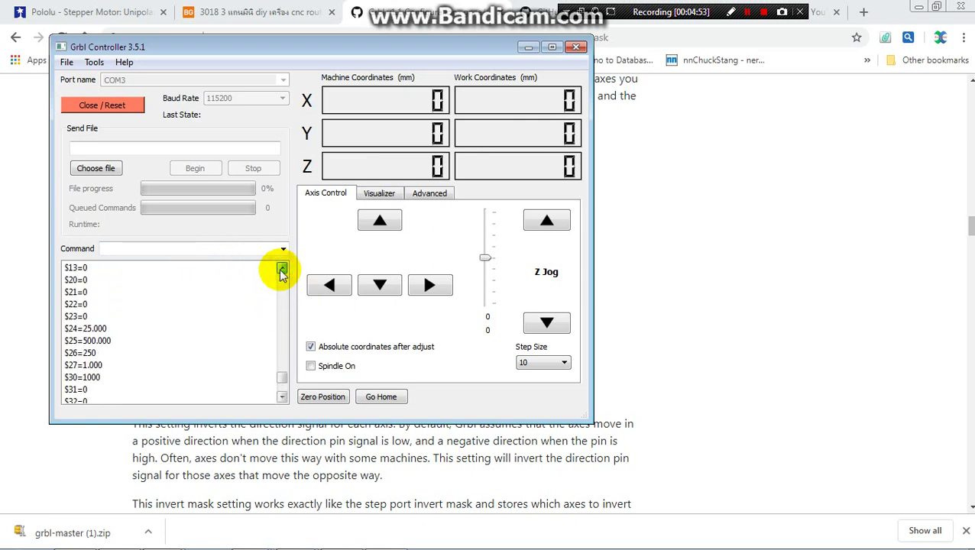
{"action": "left_click", "coordinate": [282, 269]}
{"action": "left_click", "coordinate": [282, 269]}
{"action": "left_click", "coordinate": [282, 270]}
{"action": "left_click", "coordinate": [282, 269]}
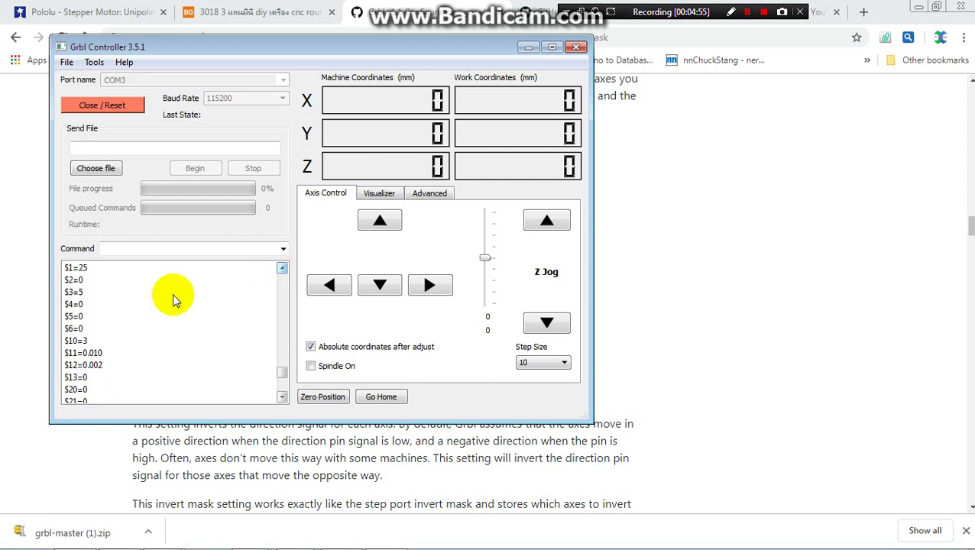
{"action": "left_click", "coordinate": [98, 293]}
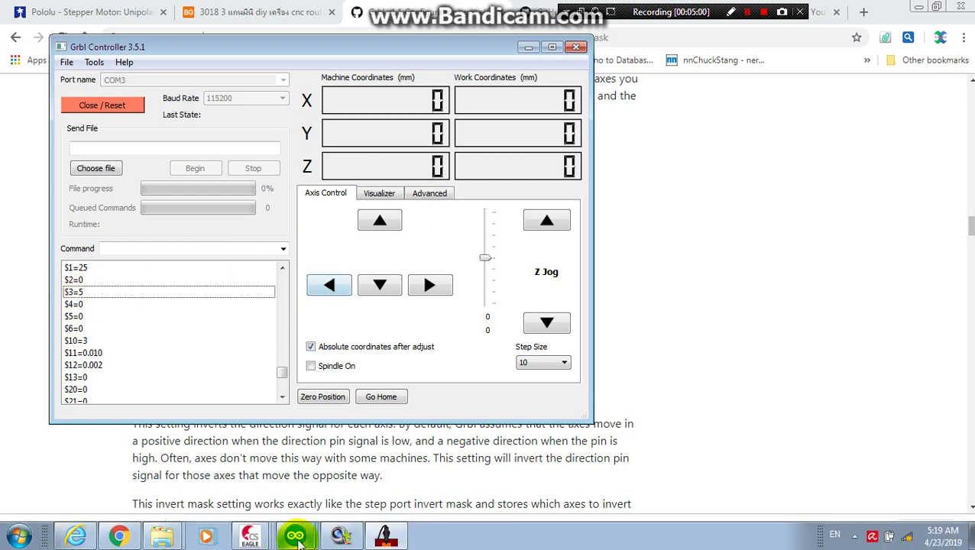
- Show the webcam view and test the X direction by jogging the axis -10 mm
{"action": "left_click", "coordinate": [339, 538]}
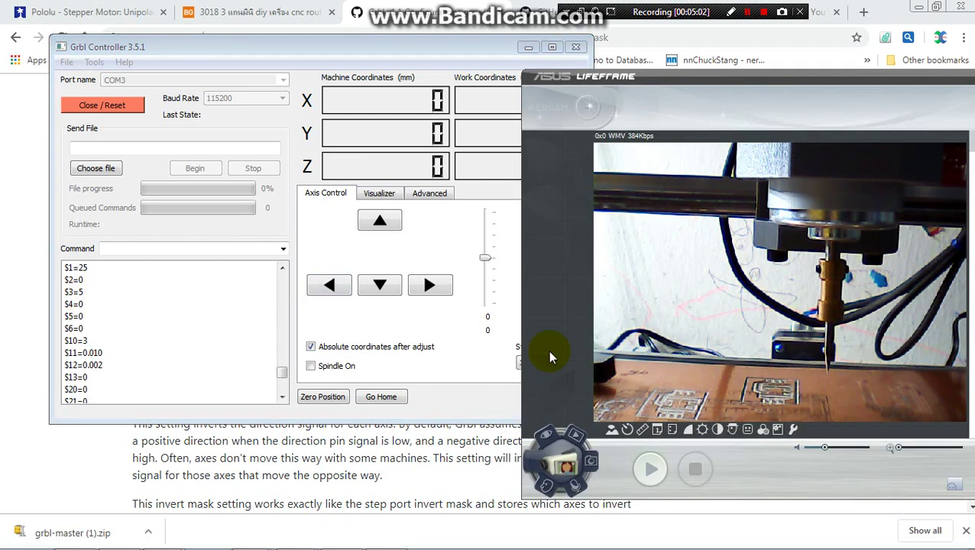
{"action": "left_click", "coordinate": [321, 291]}
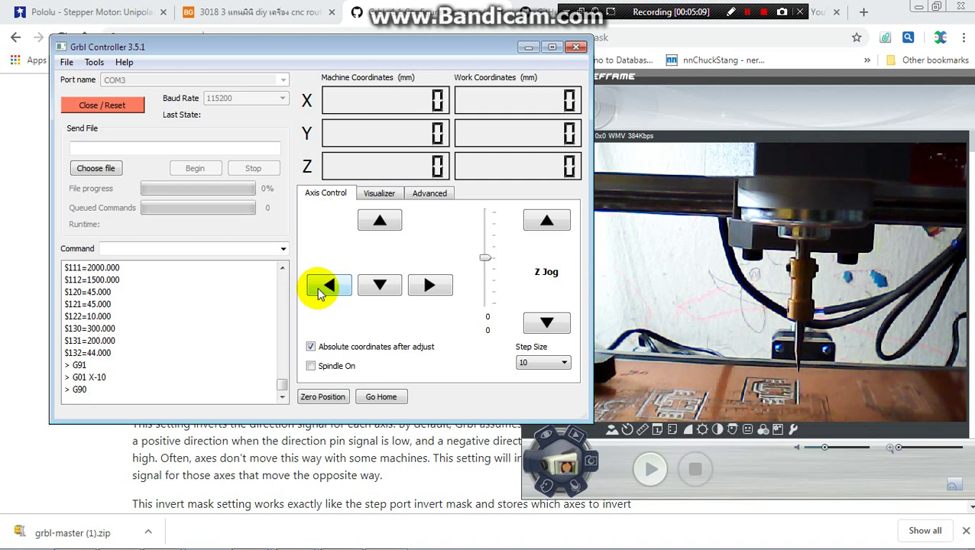
- Test the remaining directions by jogging the X axis 10 mm, then the Z axis 10 mm and back -10 mm
{"action": "left_click", "coordinate": [428, 287]}
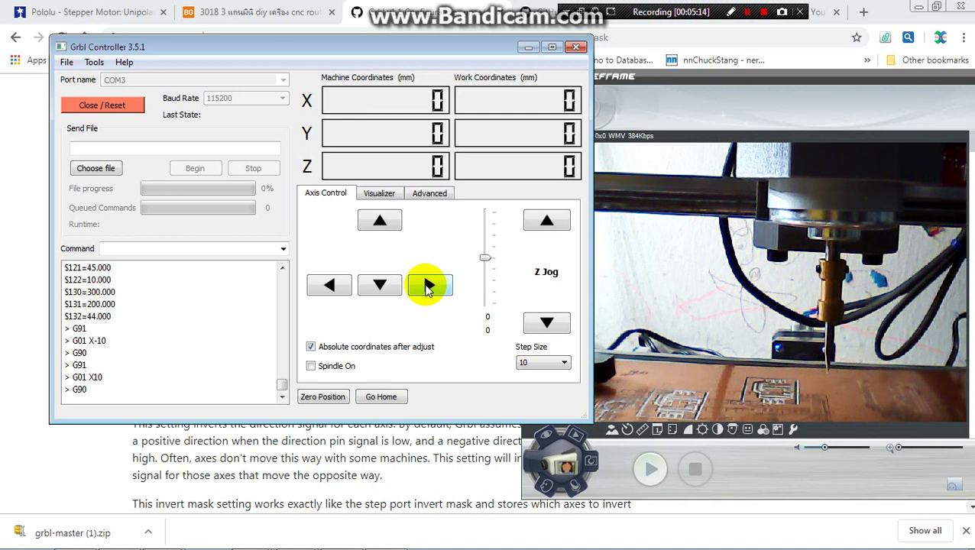
{"action": "left_click", "coordinate": [548, 225]}
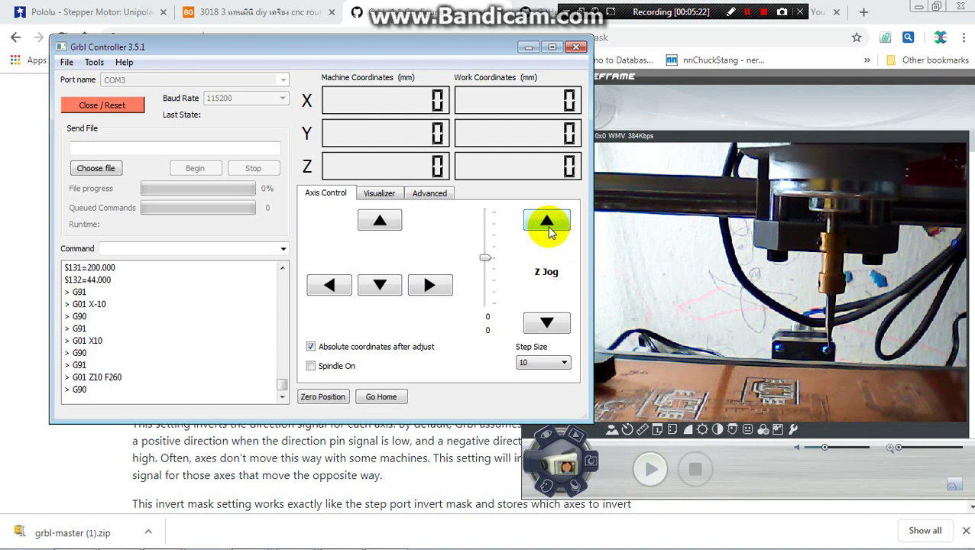
{"action": "left_click", "coordinate": [546, 322]}
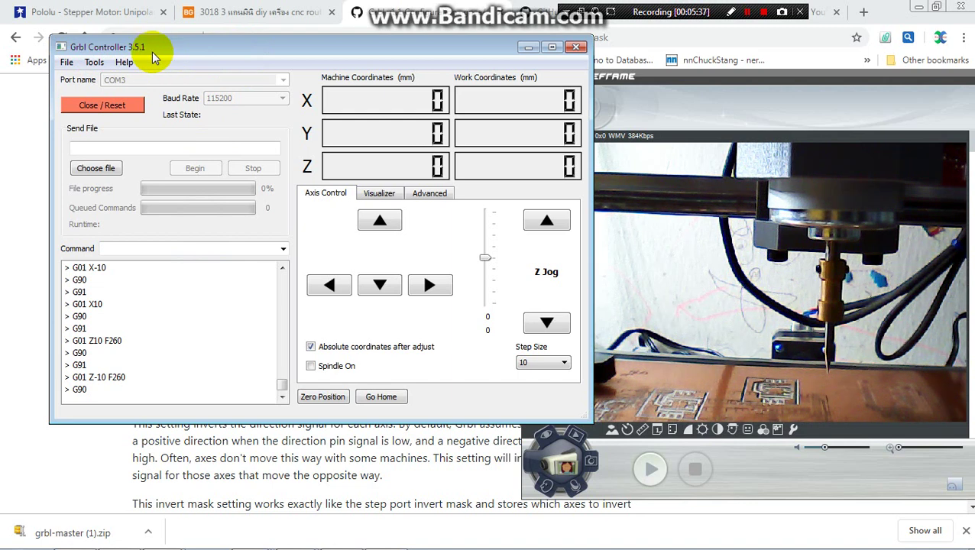
- Review the Invert Axis options in Grbl Controller's Options dialog, close it without changes, and list the Grbl settings with $$
{"action": "left_click", "coordinate": [94, 63]}
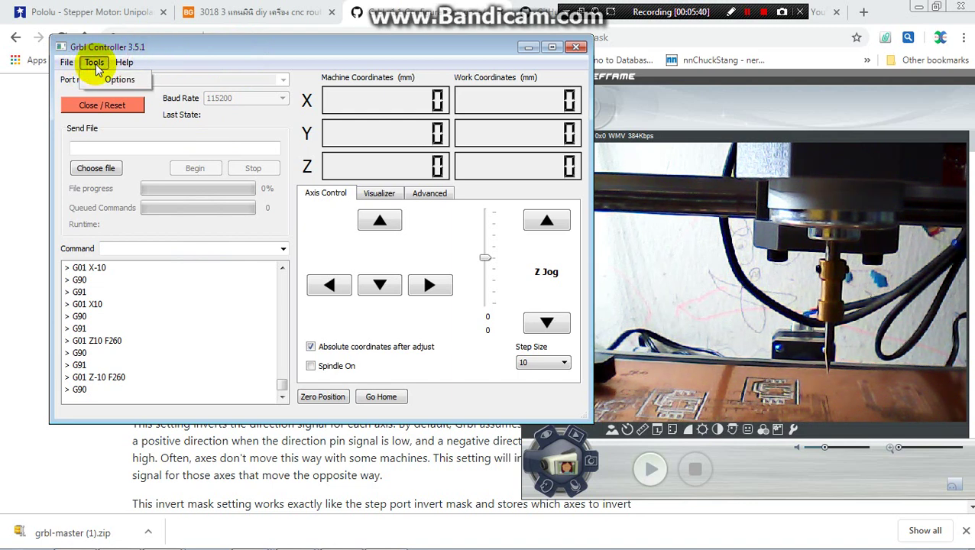
{"action": "left_click", "coordinate": [205, 41]}
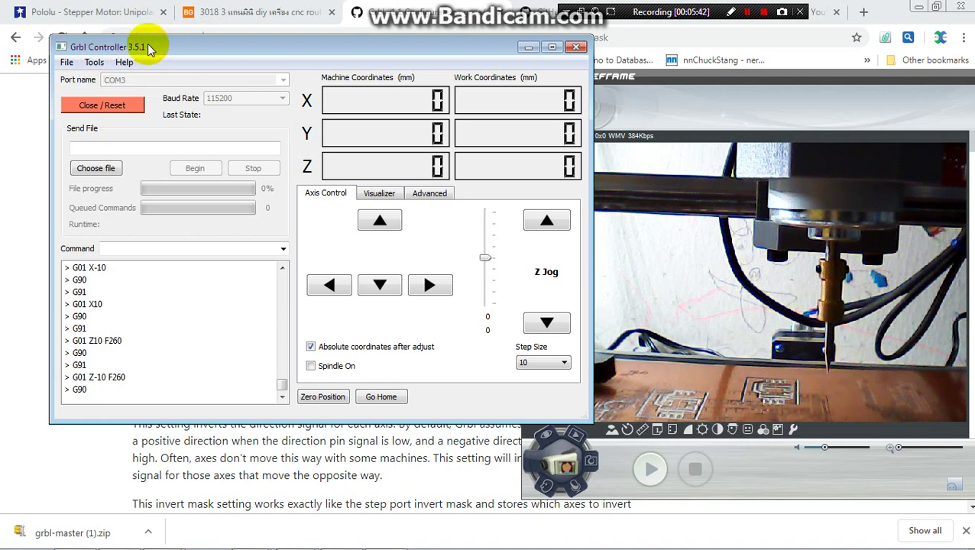
{"action": "left_click", "coordinate": [94, 62]}
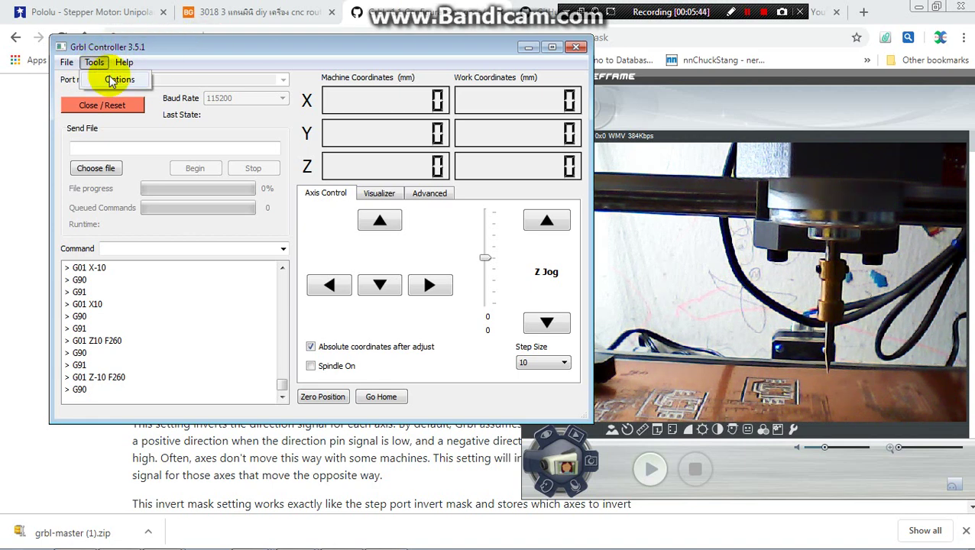
{"action": "left_click", "coordinate": [120, 80]}
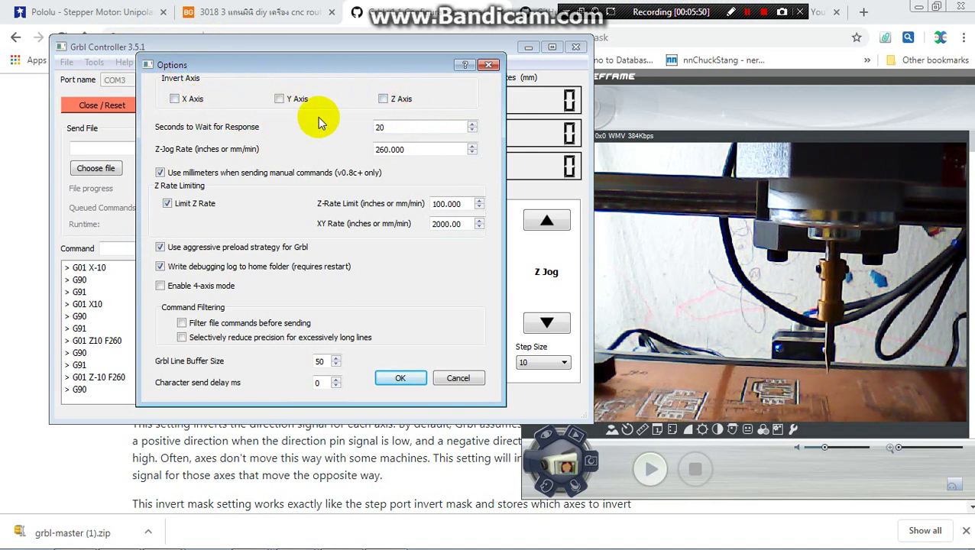
{"action": "left_click", "coordinate": [488, 67]}
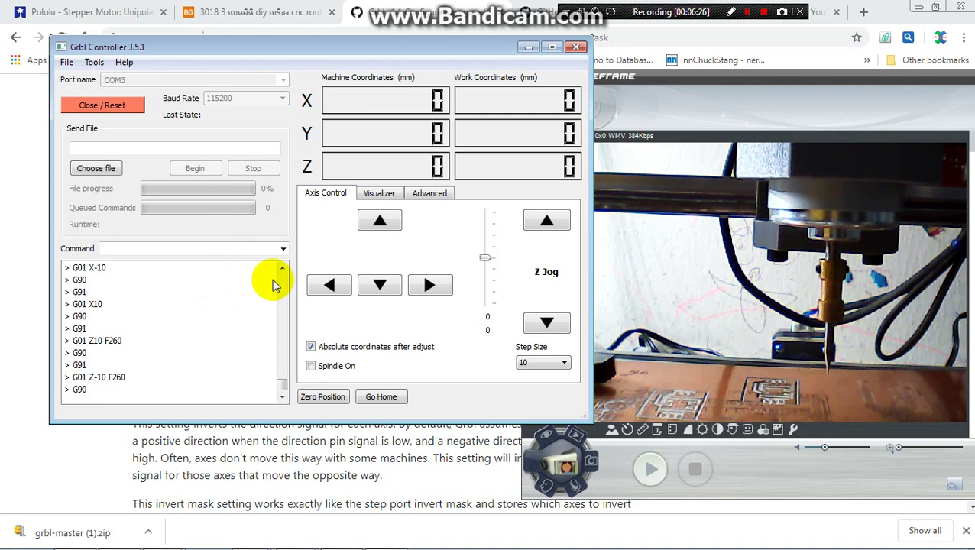
{"action": "type", "text": "$$"}
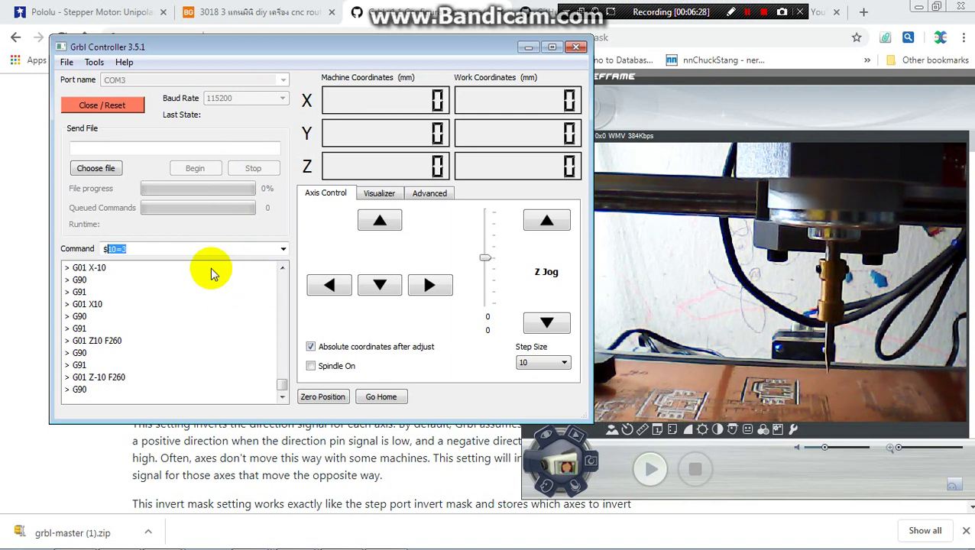
{"action": "key", "text": "Return"}
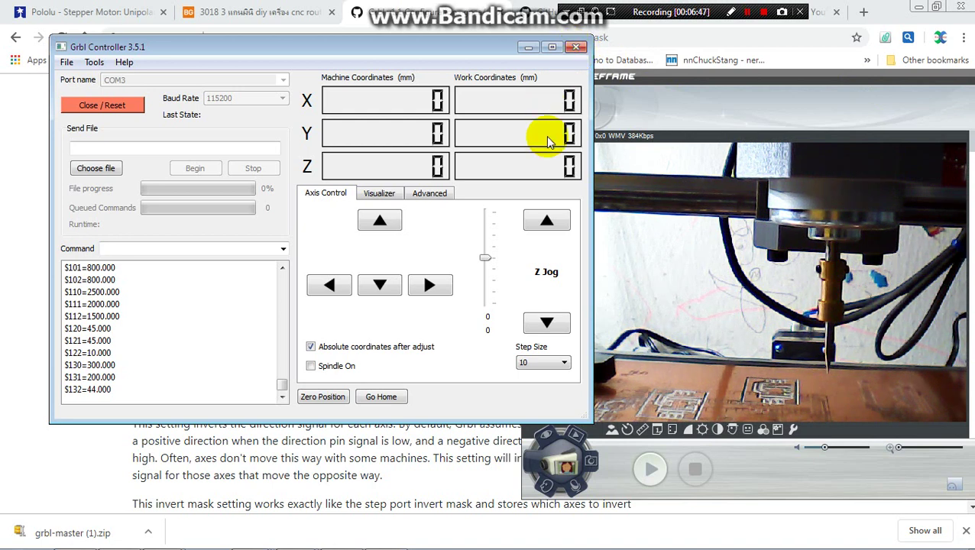
- Lower the Z axis by 10 mm, then set the step size to 1 and jog Z down four more times
{"action": "left_click", "coordinate": [528, 327]}
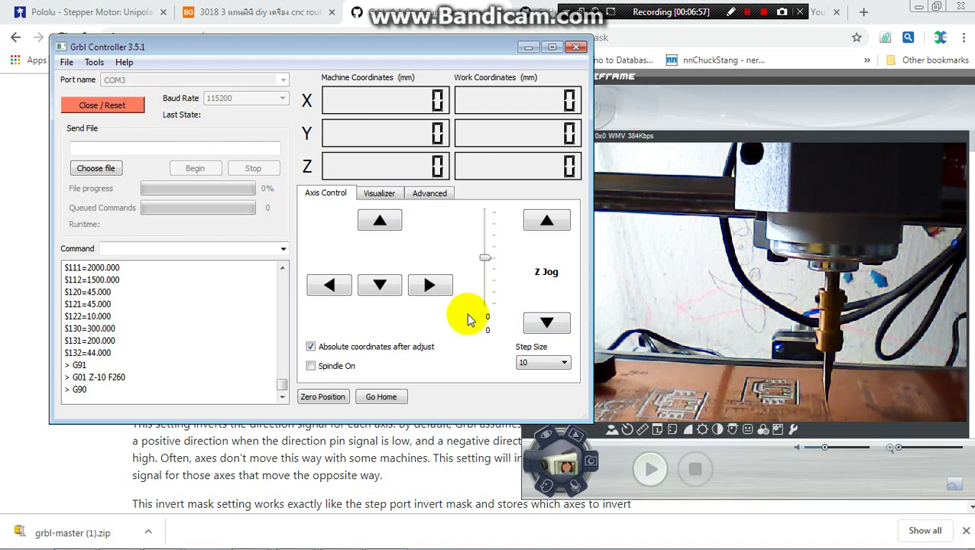
{"action": "left_click", "coordinate": [558, 365]}
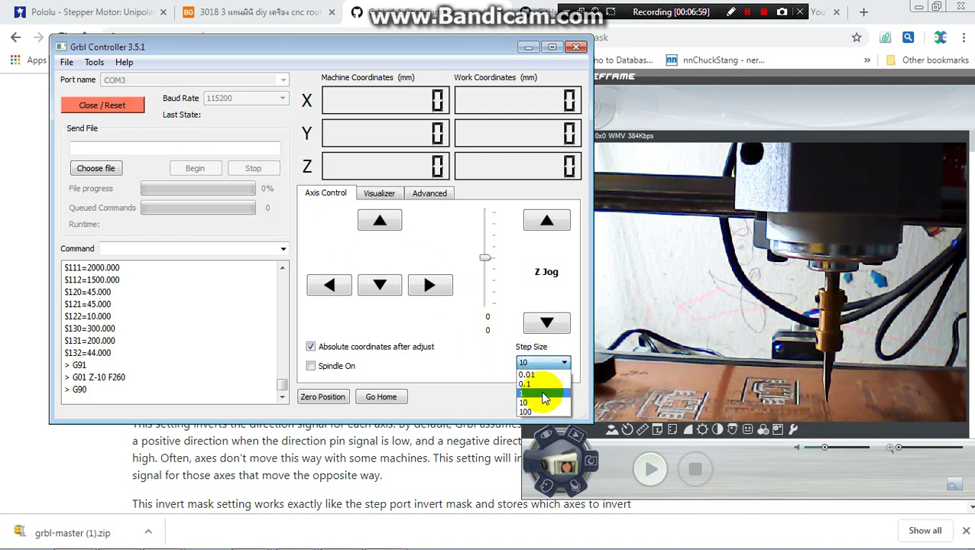
{"action": "left_click", "coordinate": [542, 394]}
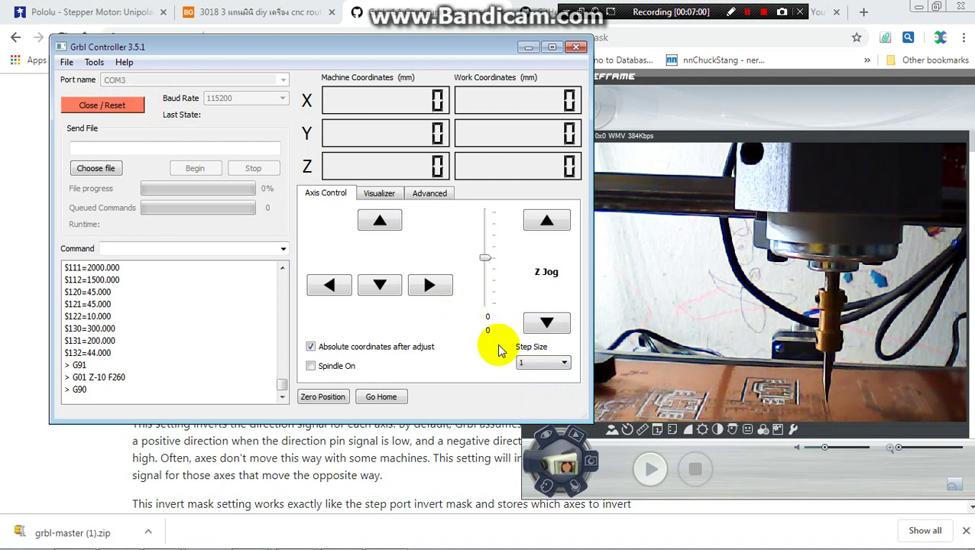
{"action": "left_click", "coordinate": [544, 326]}
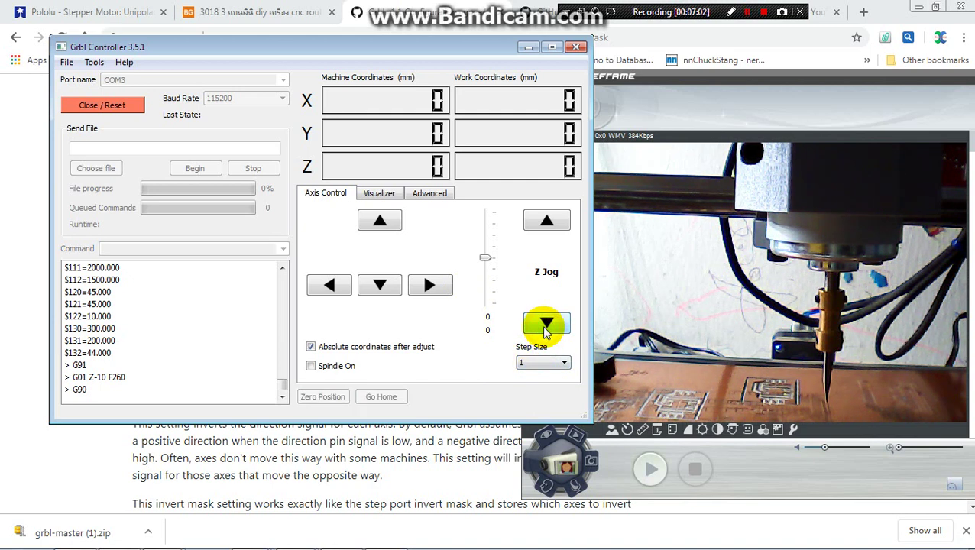
{"action": "left_click", "coordinate": [544, 326]}
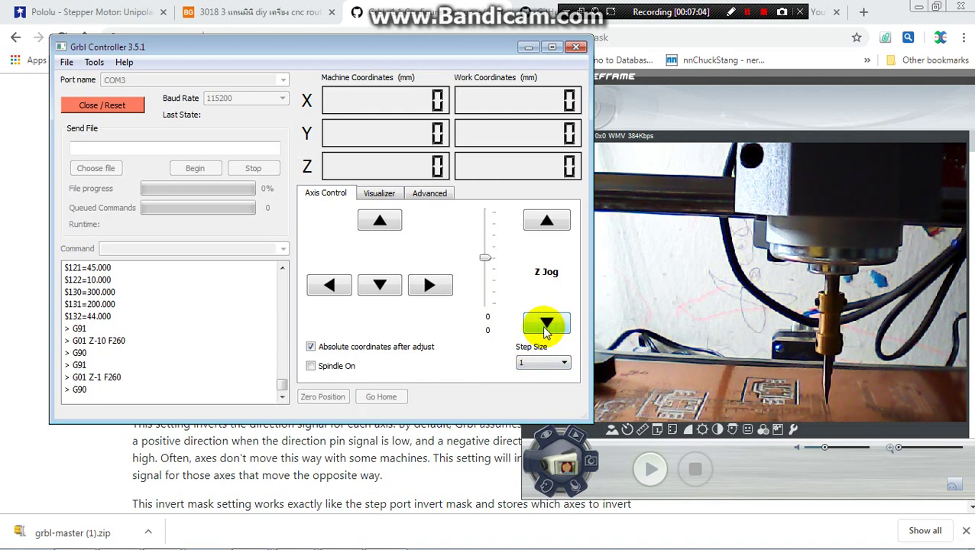
{"action": "left_click", "coordinate": [544, 326]}
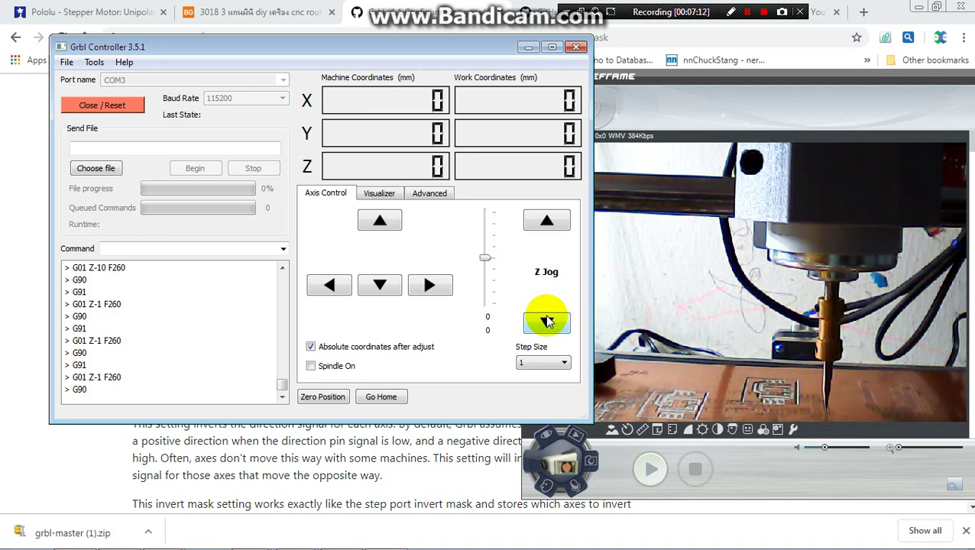
{"action": "left_click", "coordinate": [546, 321]}
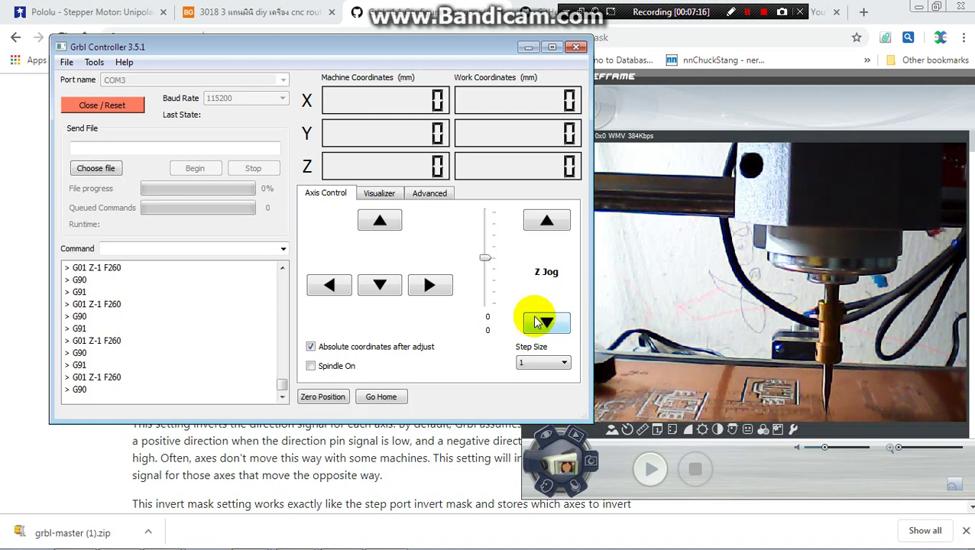
- Set the step size to 0.1 and jog the Z axis down twice to bring the bit closer to the board
{"action": "left_click", "coordinate": [554, 364]}
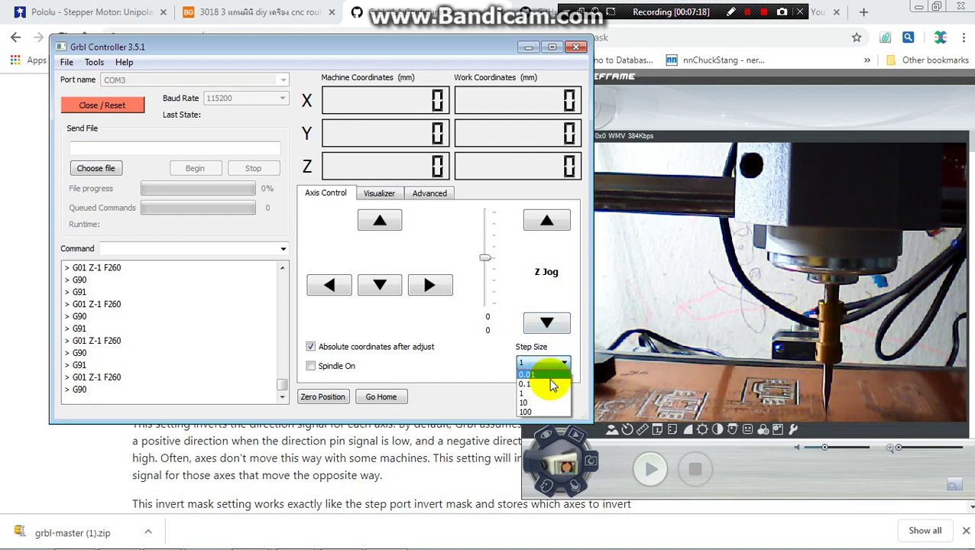
{"action": "left_click", "coordinate": [552, 388]}
{"action": "left_click", "coordinate": [559, 324]}
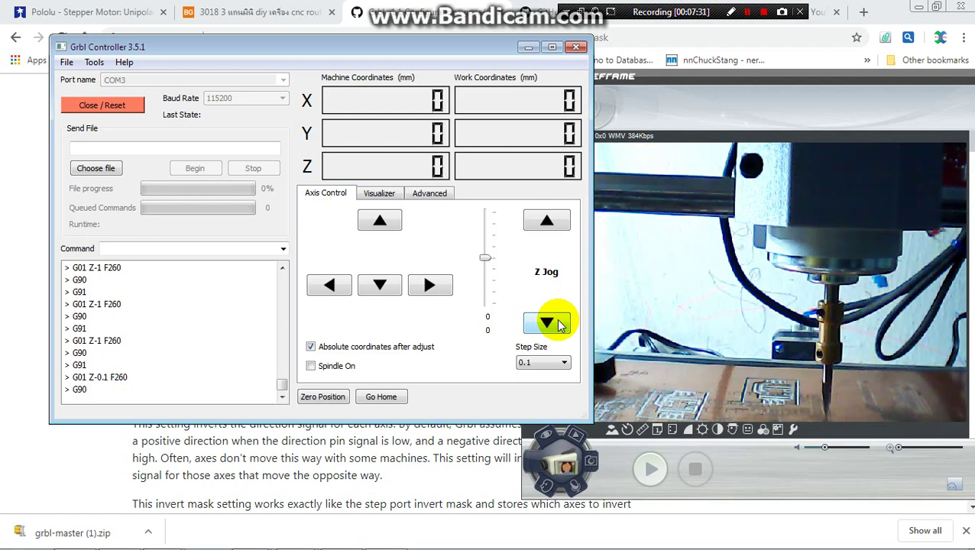
{"action": "left_click", "coordinate": [559, 324]}
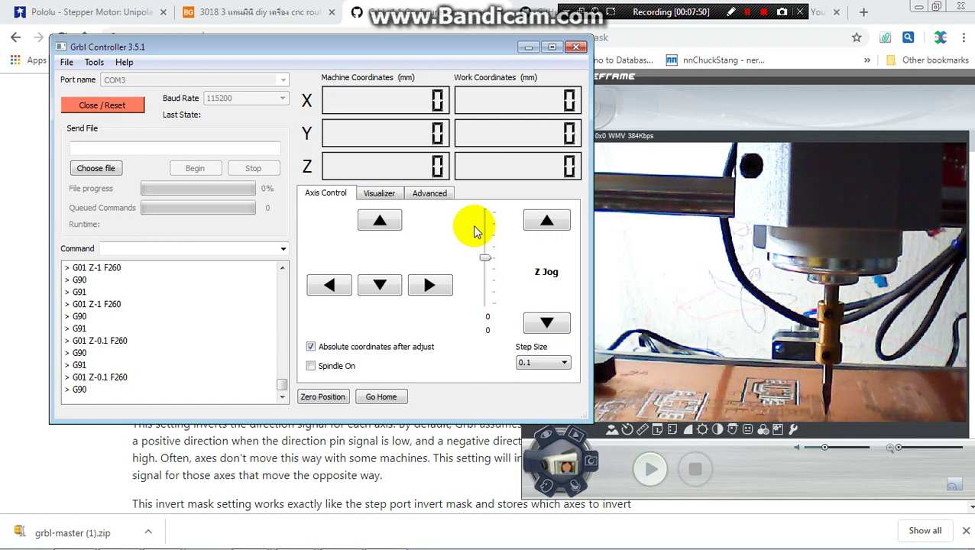
- Close Grbl Controller and launch grblControl from its shortcut in the CNC program folder, allowing the unverified program to run
{"action": "left_click", "coordinate": [571, 48]}
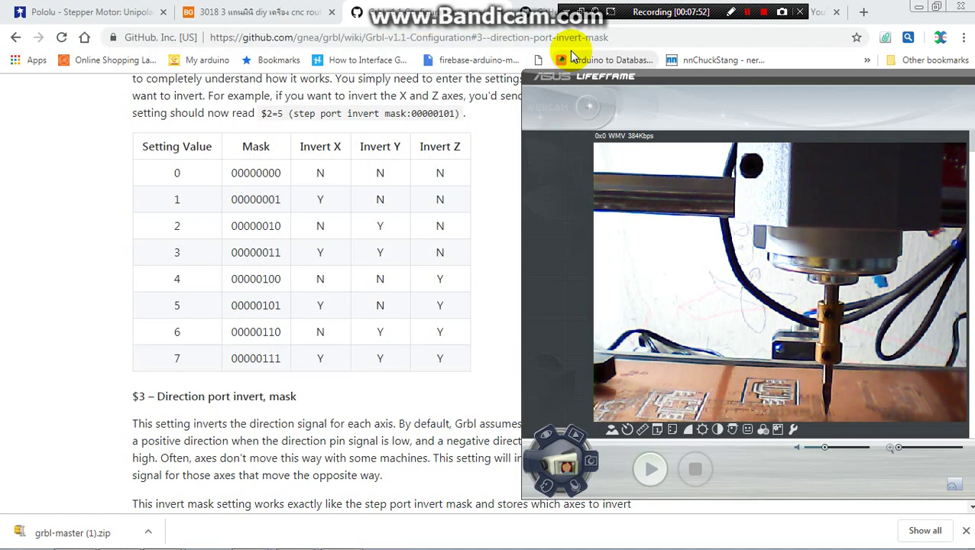
{"action": "mouse_move", "coordinate": [206, 539]}
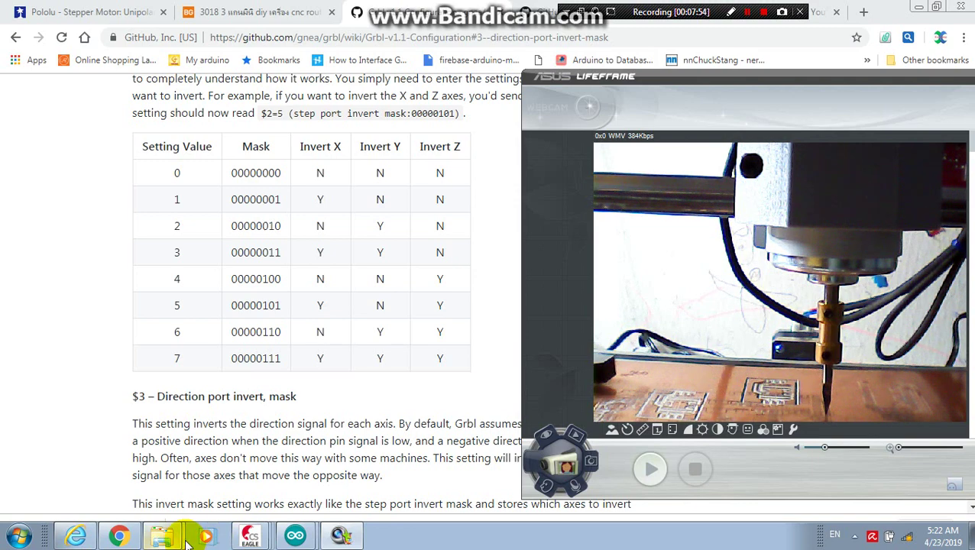
{"action": "mouse_move", "coordinate": [163, 535]}
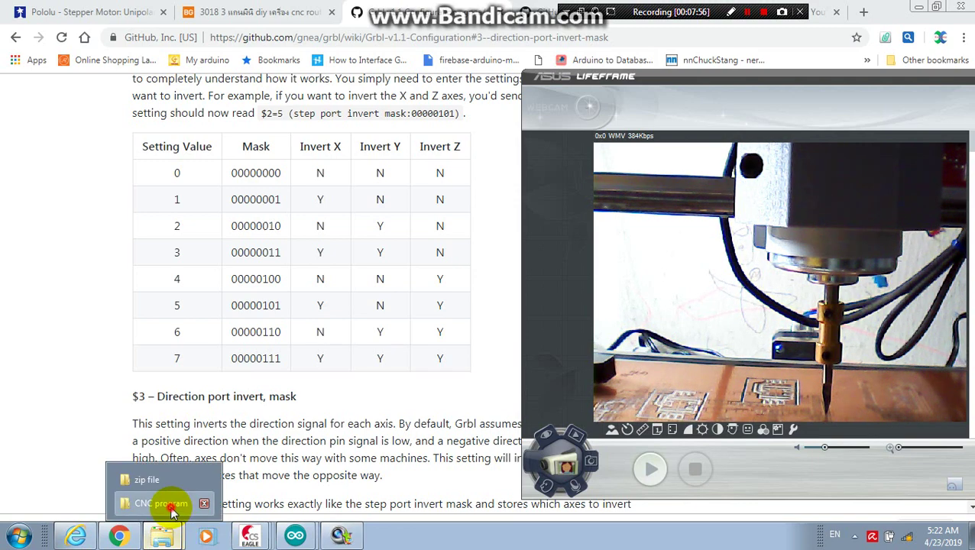
{"action": "left_click", "coordinate": [172, 508]}
{"action": "left_click", "coordinate": [495, 120]}
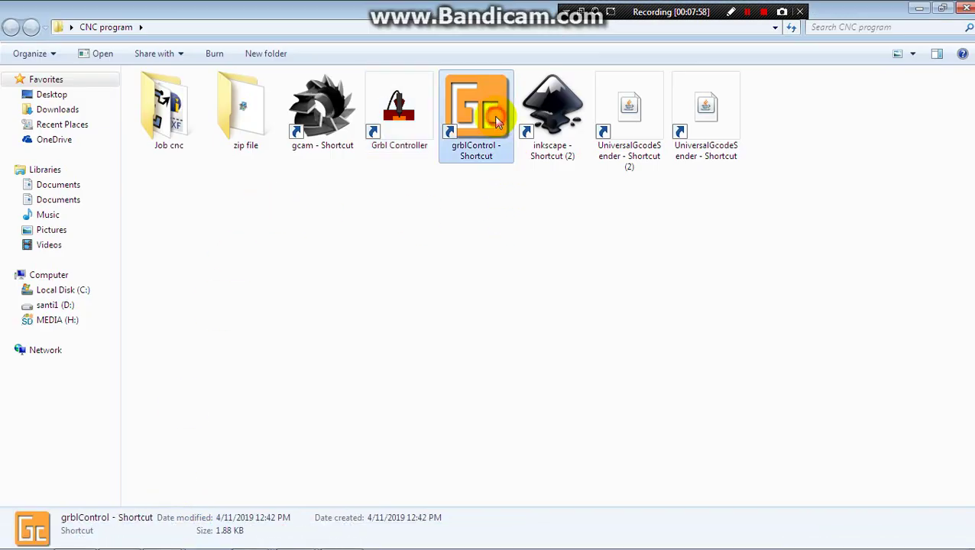
{"action": "double_click", "coordinate": [495, 120]}
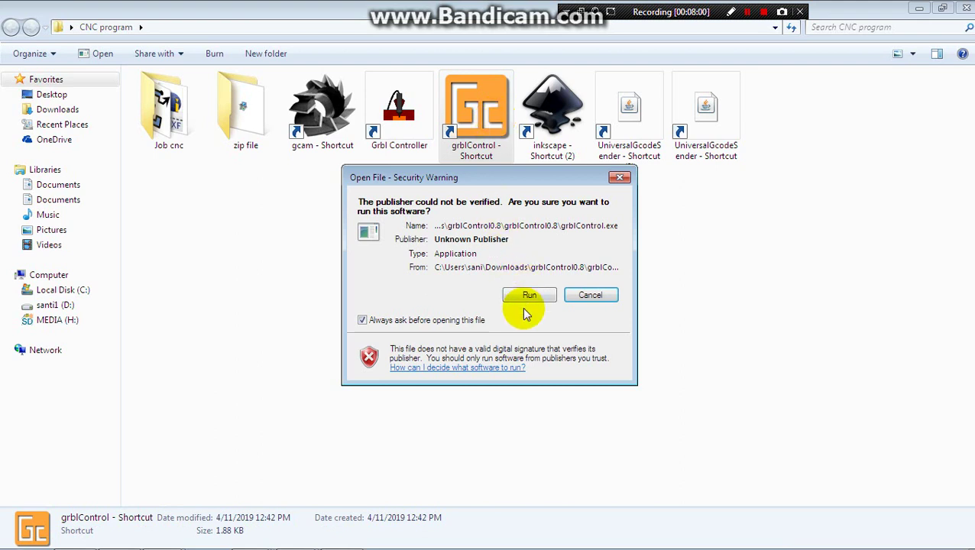
{"action": "left_click", "coordinate": [531, 298]}
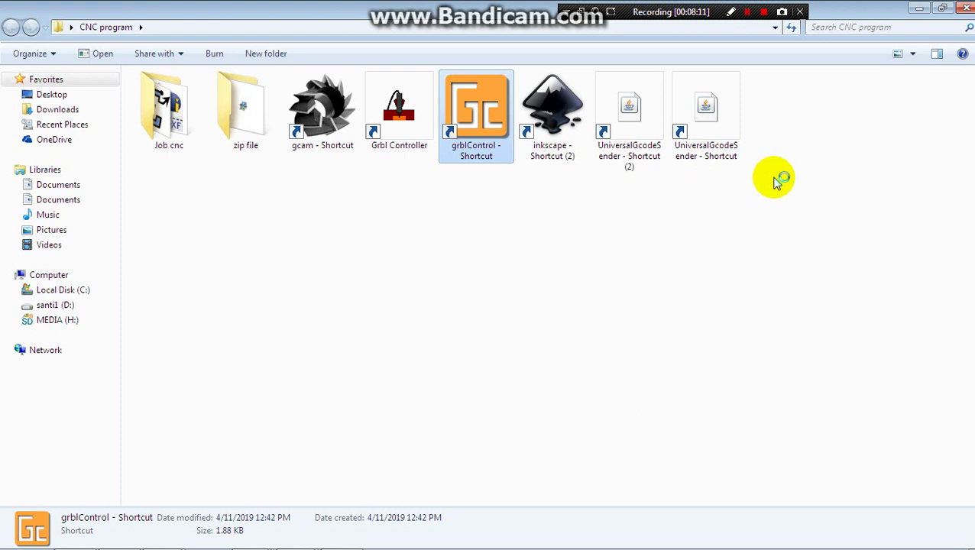
{"action": "left_click", "coordinate": [749, 13]}
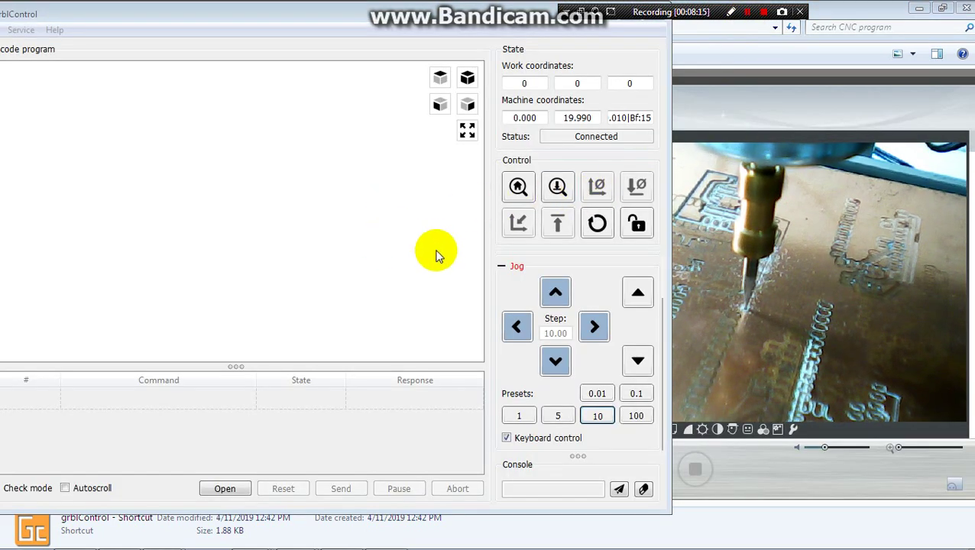
- Test the X axis in grblControl by repeatedly jogging it -10 mm and back 10 mm
{"action": "left_click", "coordinate": [514, 327]}
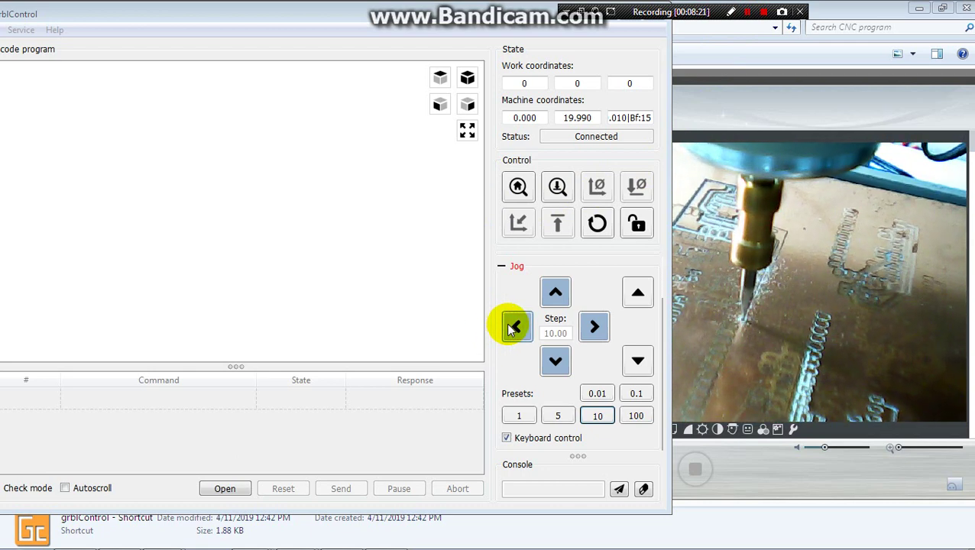
{"action": "left_click", "coordinate": [513, 327]}
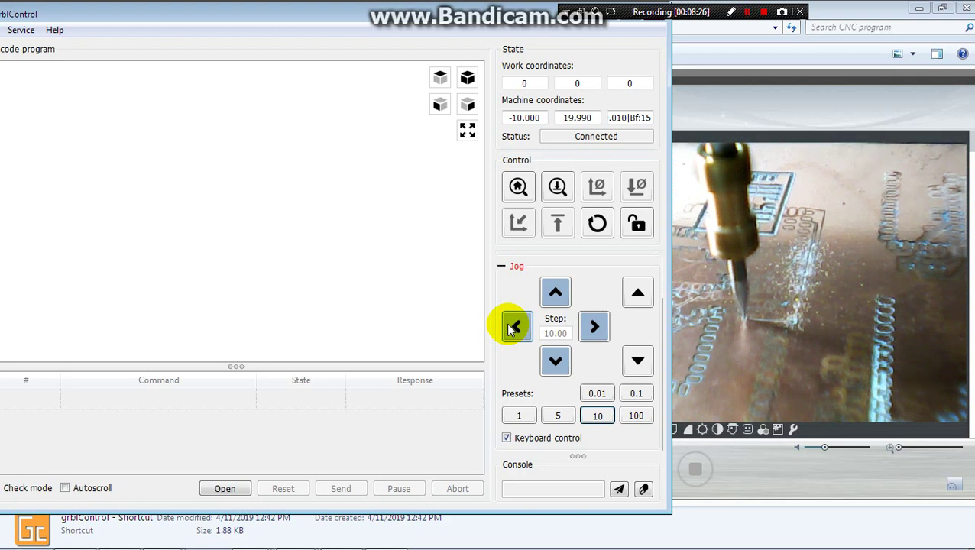
{"action": "left_click", "coordinate": [589, 330]}
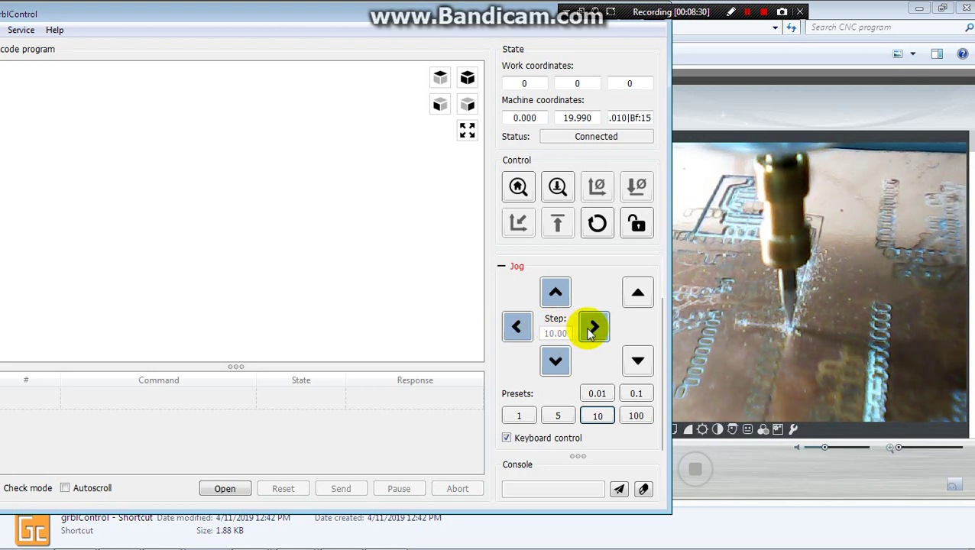
{"action": "left_click", "coordinate": [513, 327]}
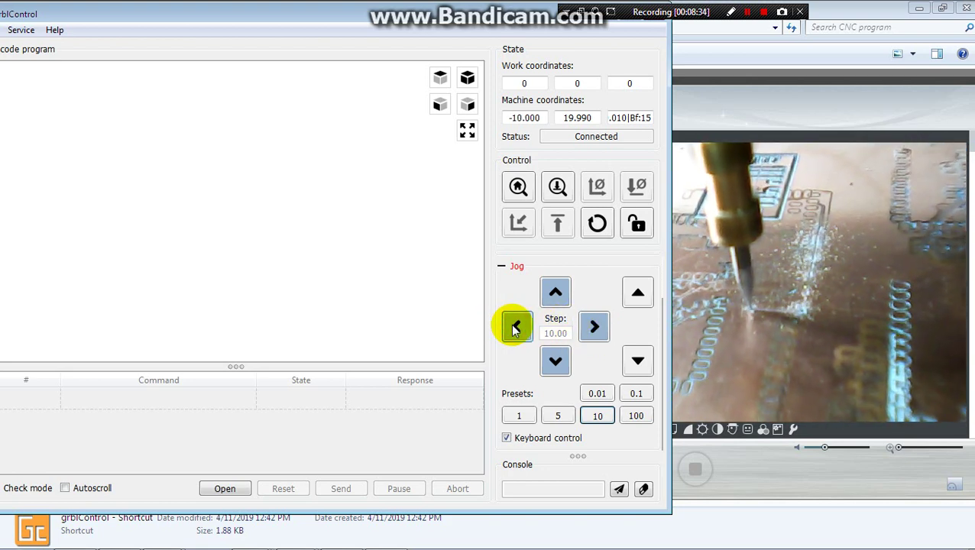
{"action": "left_click", "coordinate": [597, 328]}
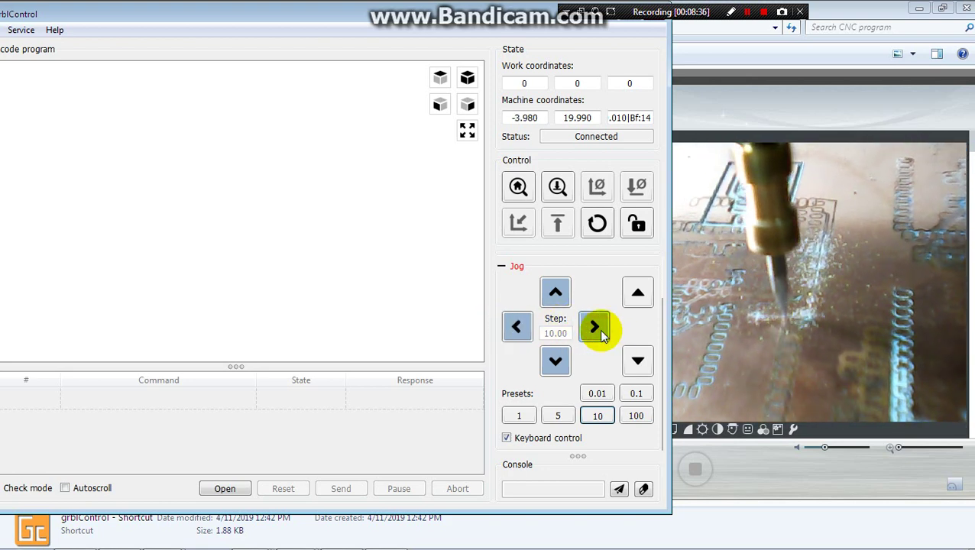
{"action": "left_click", "coordinate": [528, 328]}
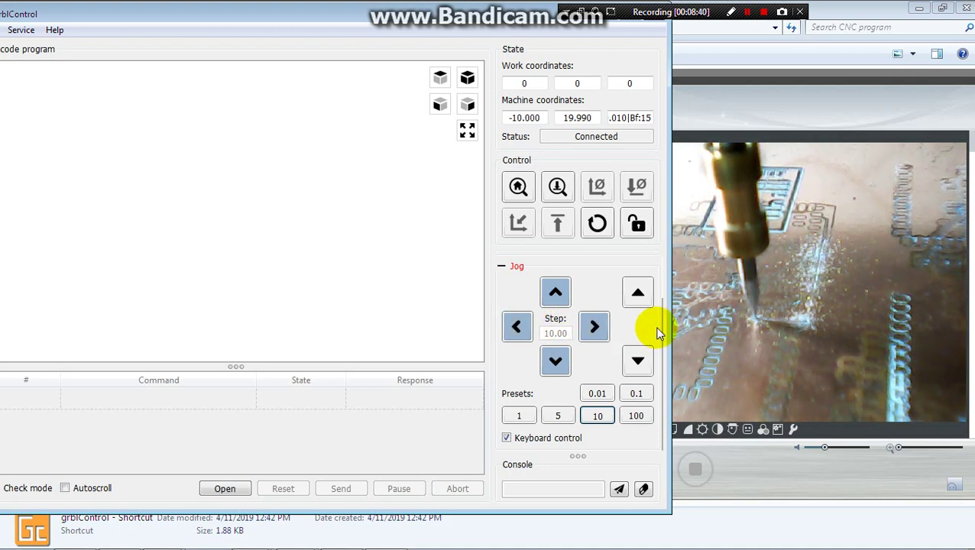
{"action": "left_click", "coordinate": [595, 329]}
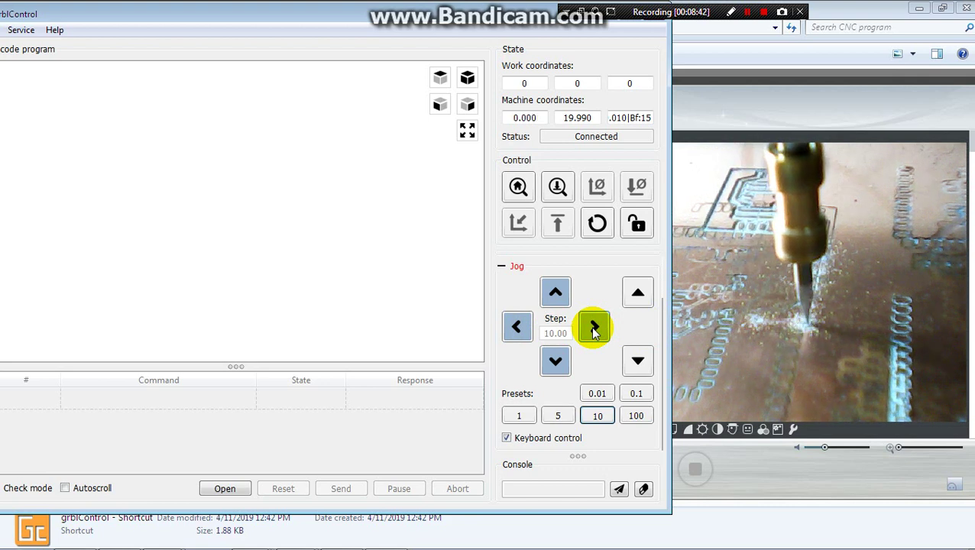
{"action": "left_click", "coordinate": [516, 328]}
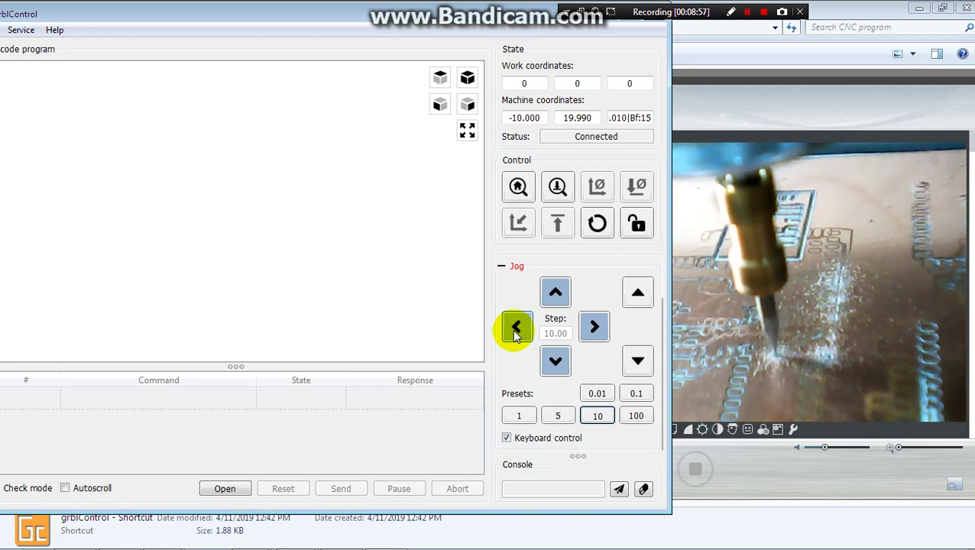
{"action": "left_click", "coordinate": [747, 13]}
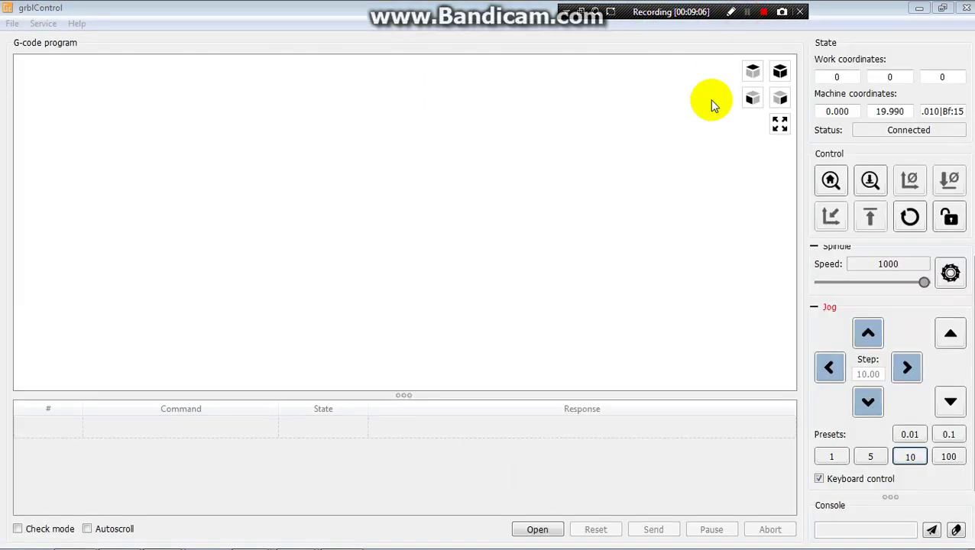